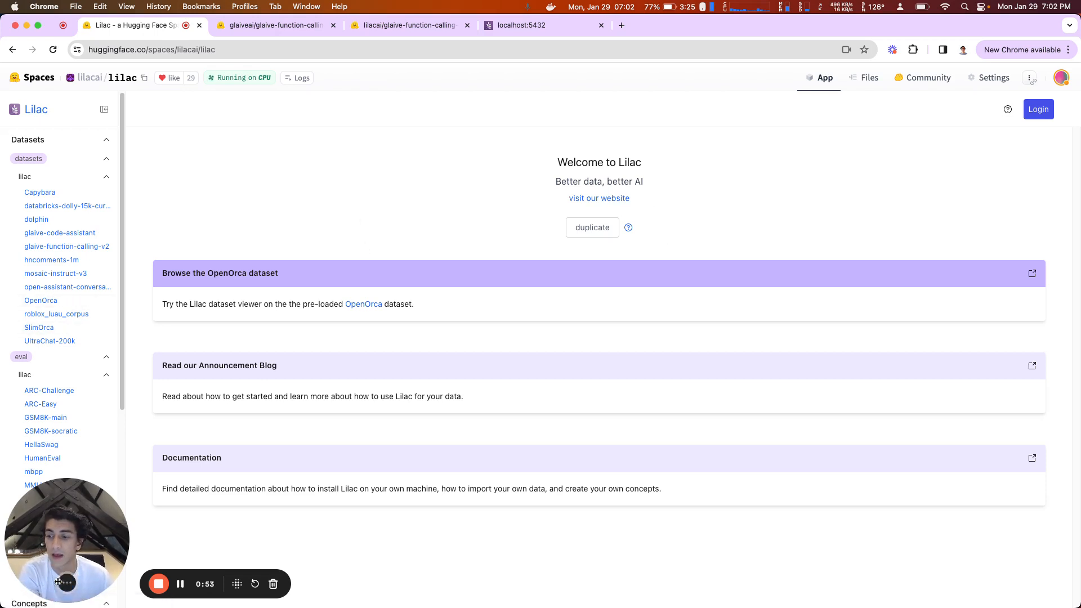
Step: Open the OpenOrca dataset in the Lilac space and show its schema with the row count and fields
{"action": "left_click", "coordinate": [40, 583]}
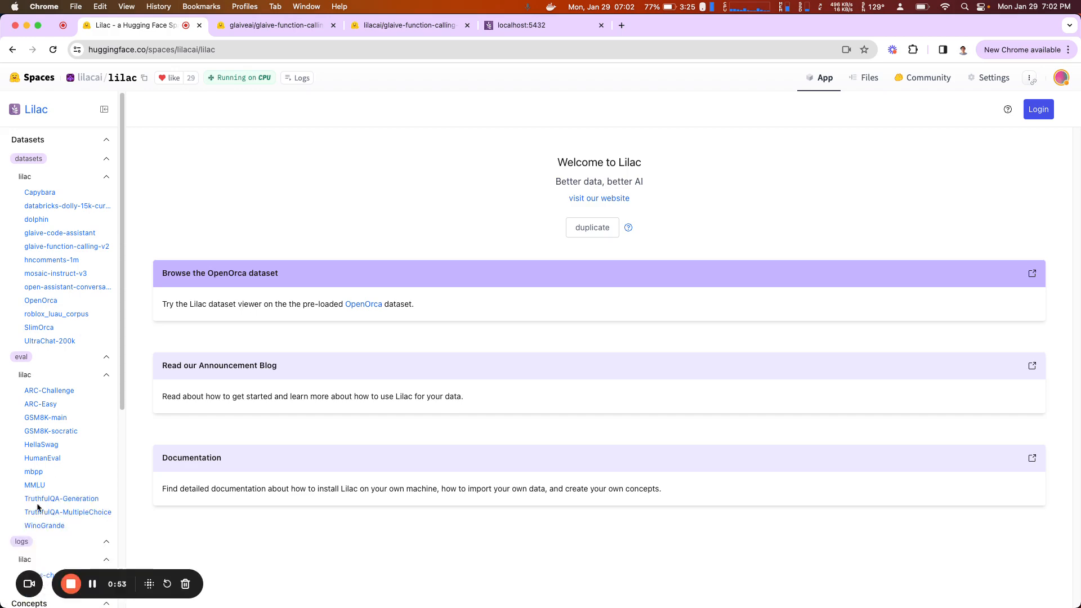
{"action": "left_click", "coordinate": [72, 302]}
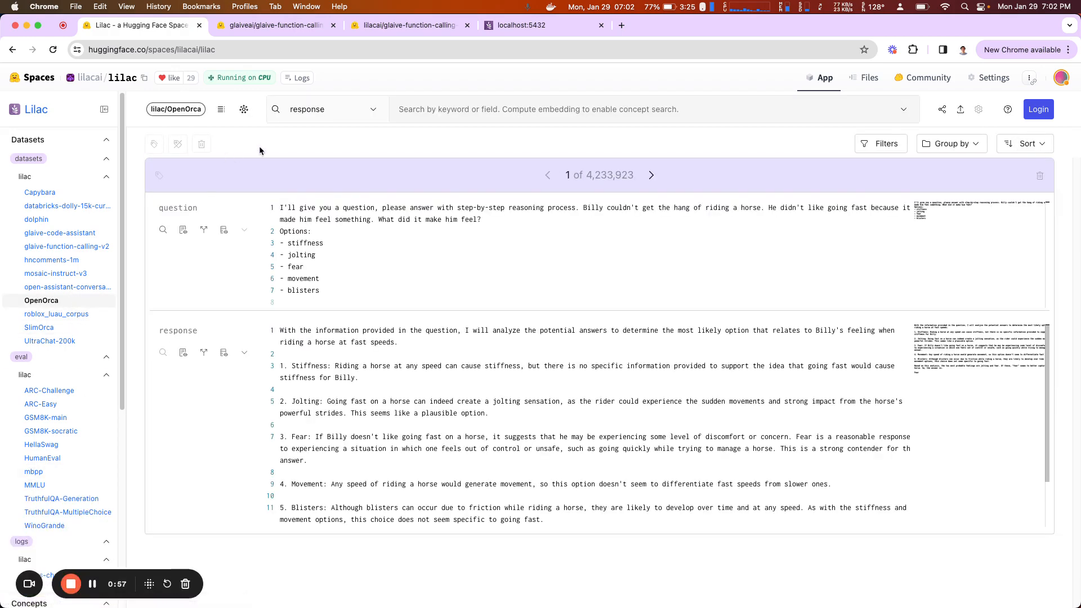
{"action": "left_click", "coordinate": [221, 110]}
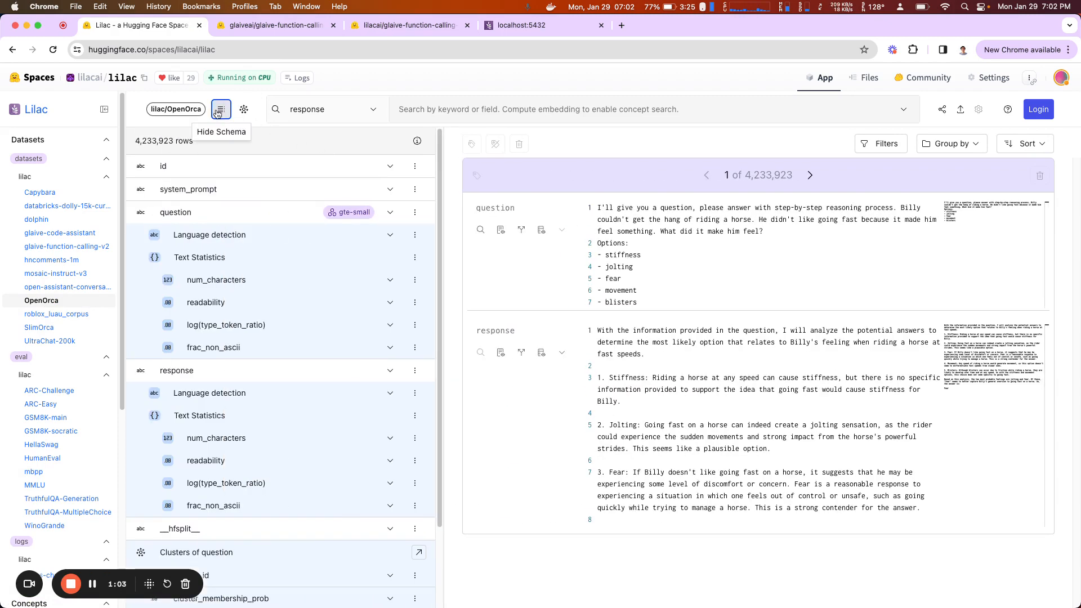
{"action": "left_click_drag", "start_coordinate": [134, 142], "coordinate": [199, 144]}
{"action": "left_click", "coordinate": [199, 144]}
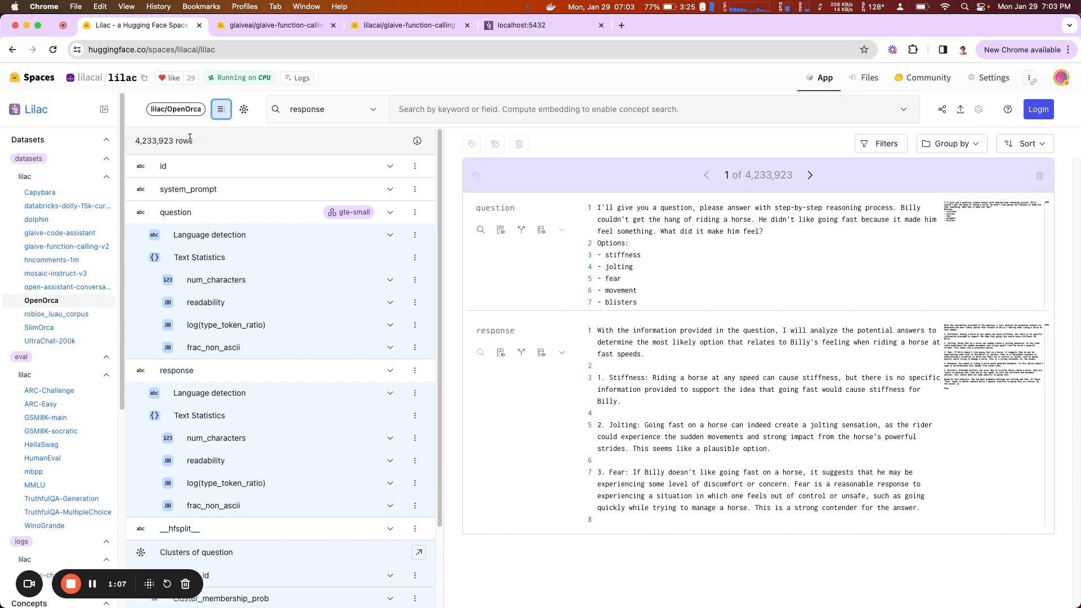
Step: Open OpenOrca's cluster overview and browse the Translation category's clusters up to their third page
{"action": "left_click", "coordinate": [243, 114]}
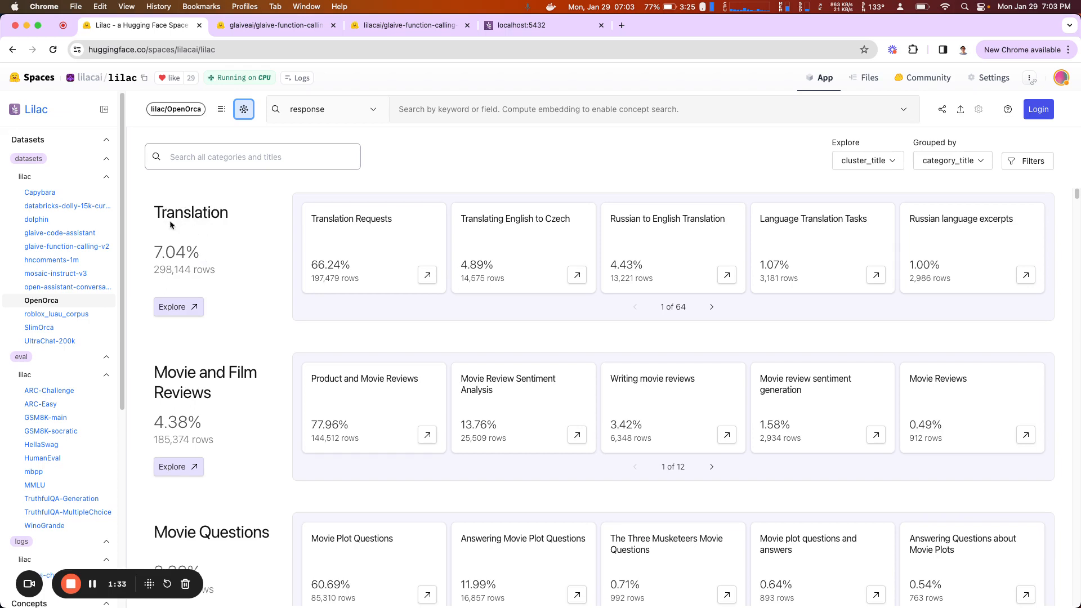
{"action": "mouse_move", "coordinate": [315, 218]}
{"action": "left_mouse_down"}
{"action": "mouse_move", "coordinate": [386, 218]}
{"action": "mouse_move", "coordinate": [312, 219]}
{"action": "left_mouse_up"}
{"action": "left_click", "coordinate": [388, 218]}
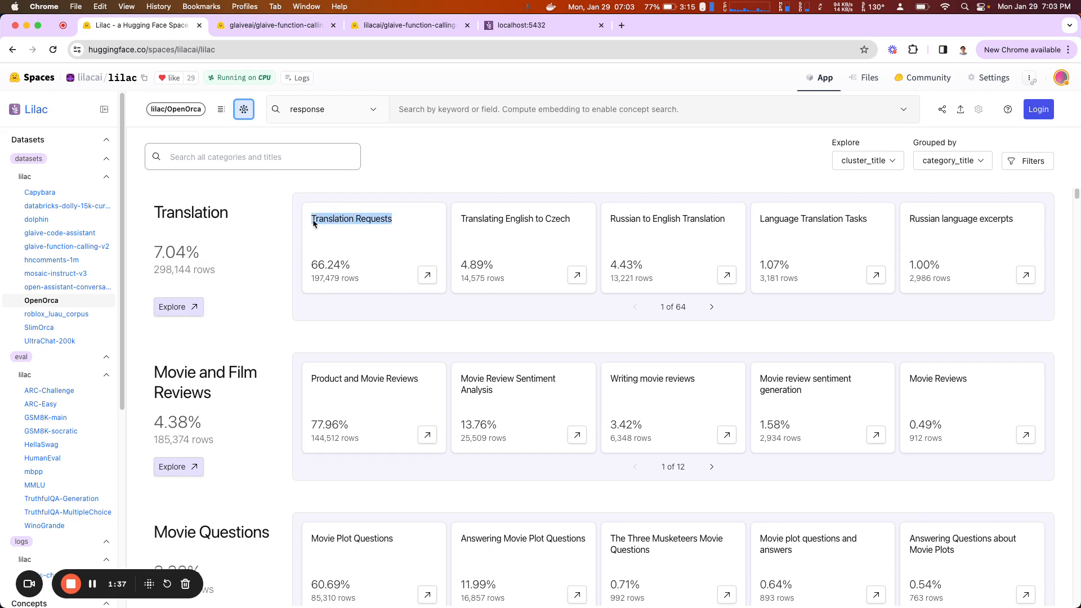
{"action": "left_click", "coordinate": [312, 219]}
{"action": "left_click_drag", "start_coordinate": [461, 220], "coordinate": [516, 220]}
{"action": "double_click", "coordinate": [519, 219]}
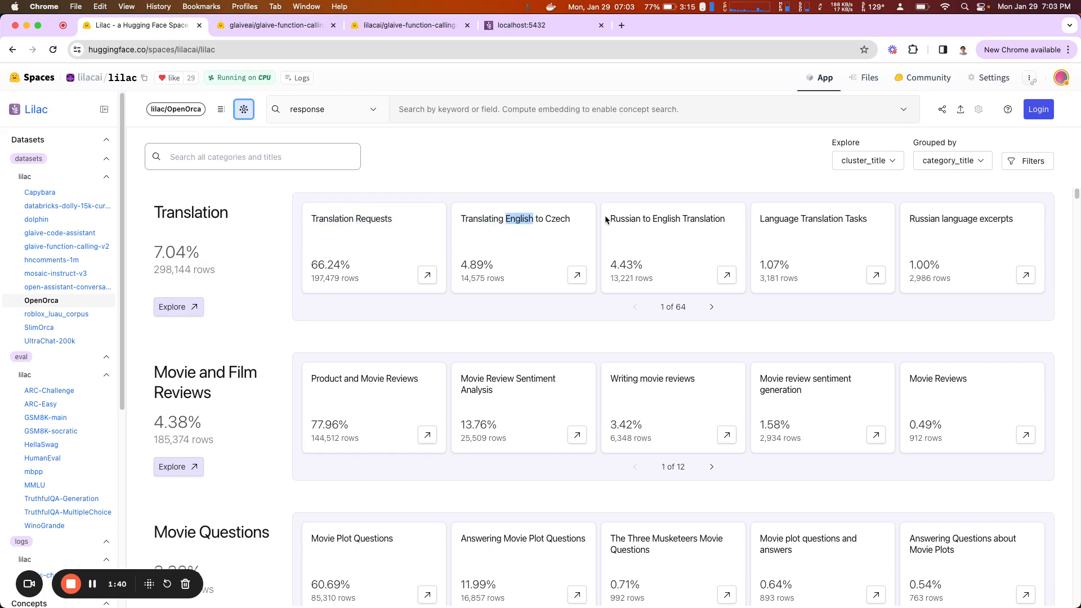
{"action": "left_click", "coordinate": [465, 277]}
{"action": "left_click", "coordinate": [711, 307]}
{"action": "left_click", "coordinate": [711, 308]}
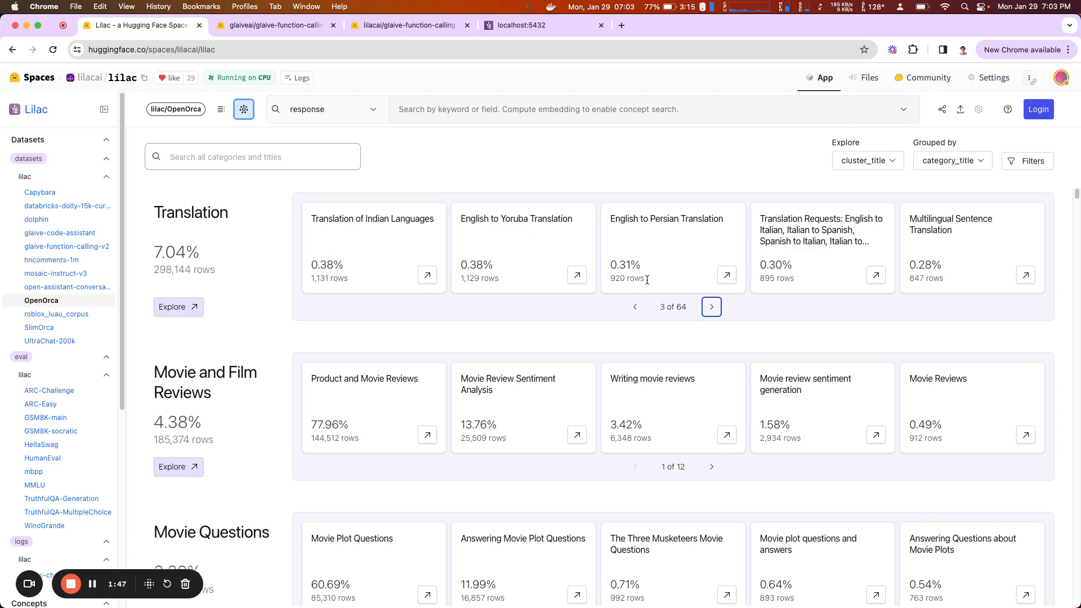
{"action": "scroll", "coordinate": [394, 349], "scroll_direction": "down", "scroll_amount": 2}
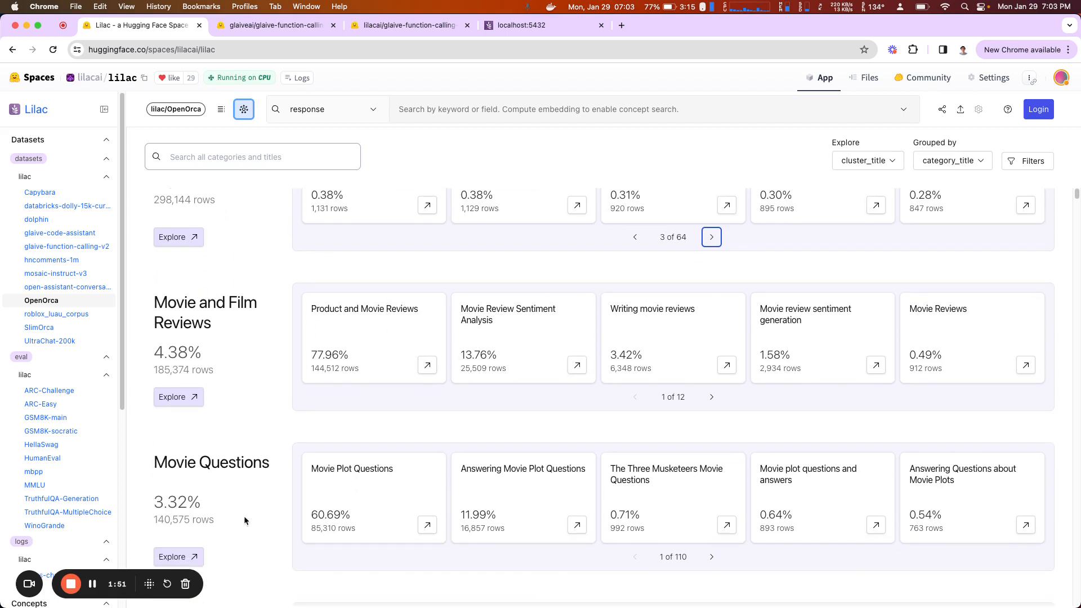
{"action": "scroll", "coordinate": [252, 502], "scroll_direction": "down", "scroll_amount": 5}
{"action": "scroll", "coordinate": [415, 447], "scroll_direction": "up", "scroll_amount": 7}
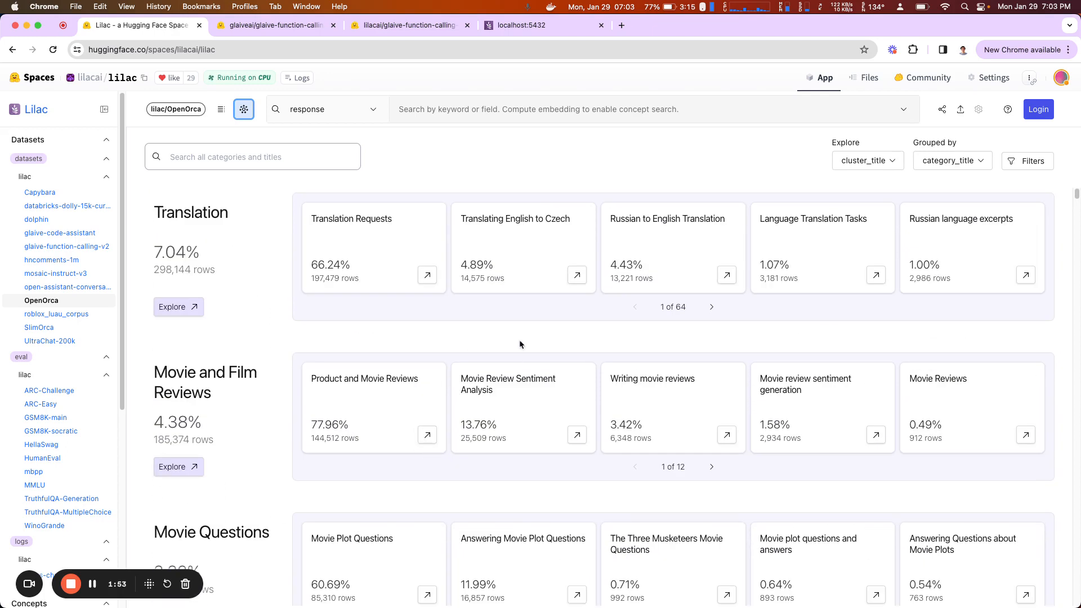
Step: View the rows of the Translating English to Czech cluster, and return to the cluster overview to look through further categories
{"action": "left_click", "coordinate": [576, 275]}
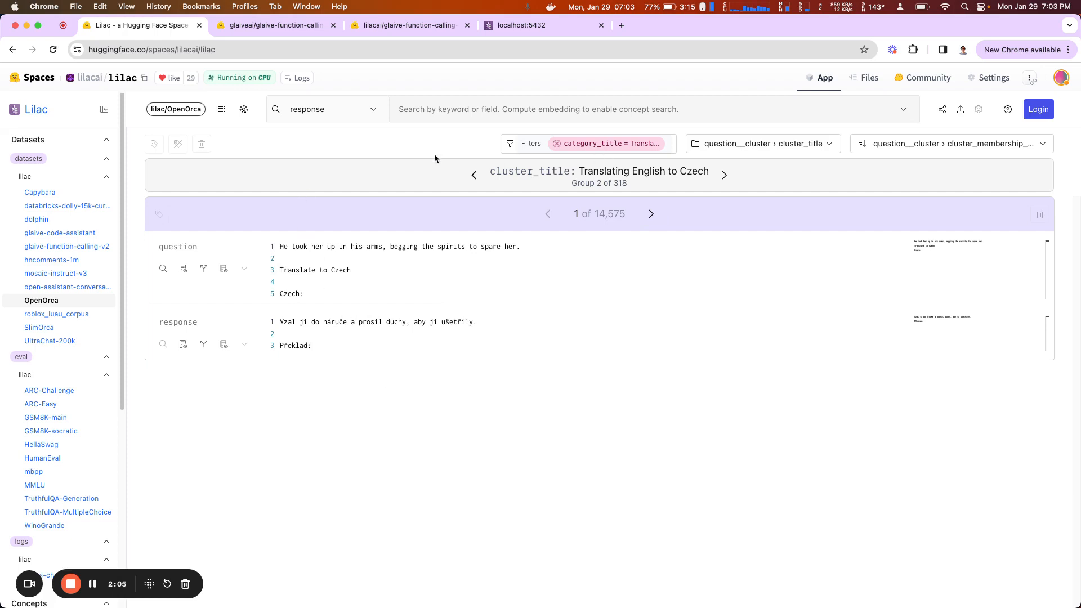
{"action": "left_click", "coordinate": [244, 109]}
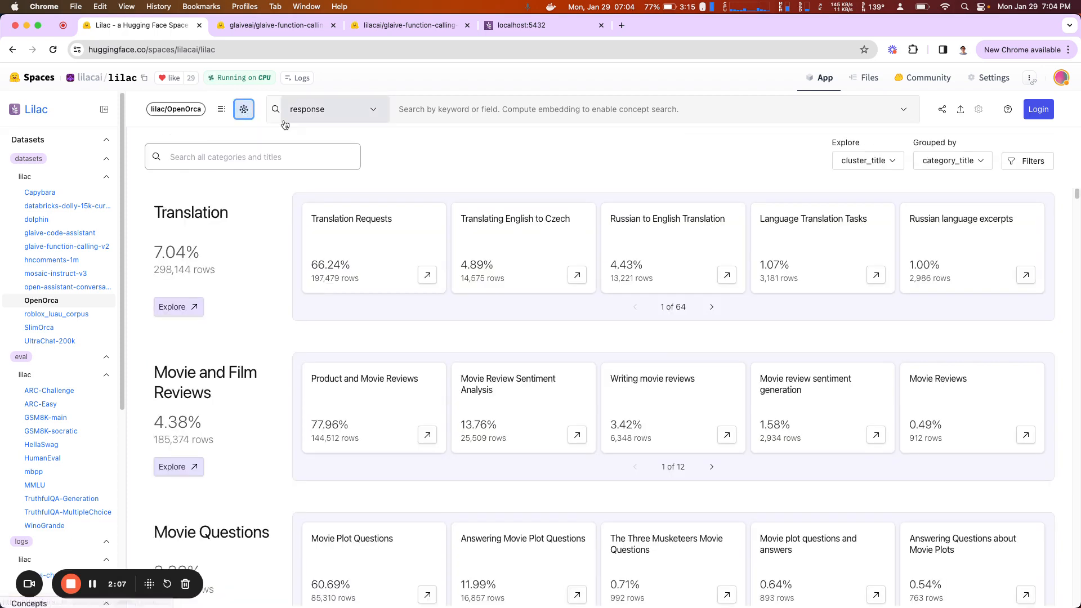
{"action": "scroll", "coordinate": [251, 369], "scroll_direction": "down", "scroll_amount": 15}
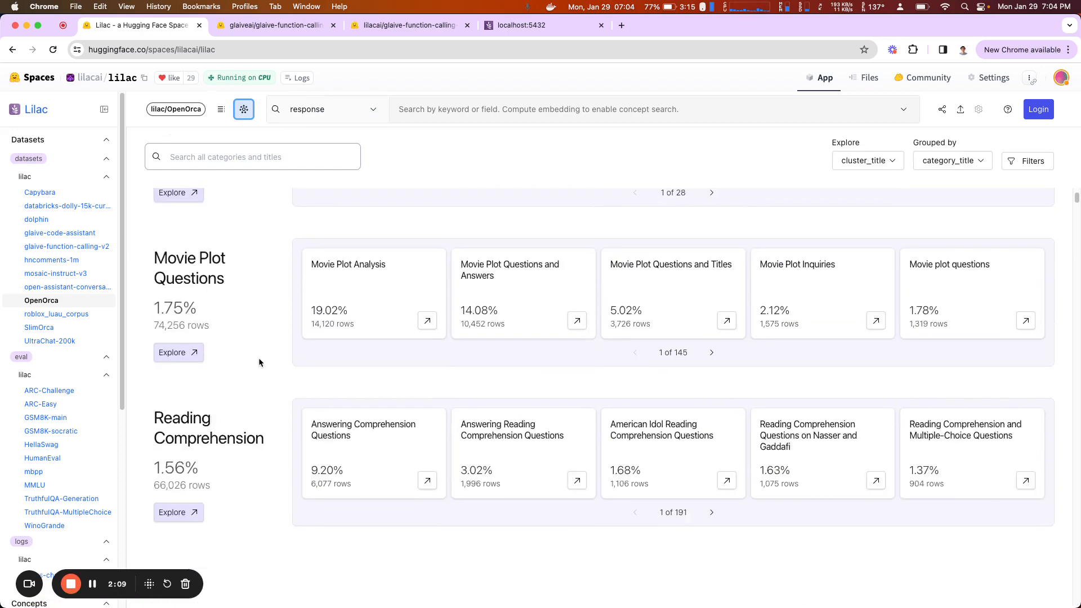
{"action": "scroll", "coordinate": [259, 361], "scroll_direction": "down", "scroll_amount": 10}
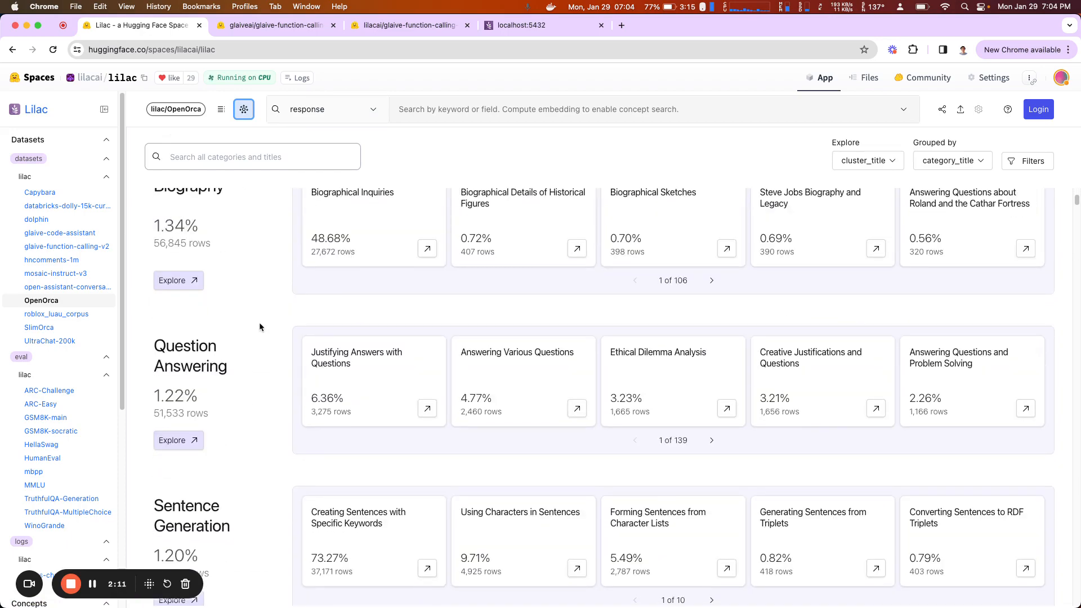
{"action": "scroll", "coordinate": [259, 322], "scroll_direction": "up", "scroll_amount": 15}
{"action": "scroll", "coordinate": [251, 257], "scroll_direction": "up", "scroll_amount": 1}
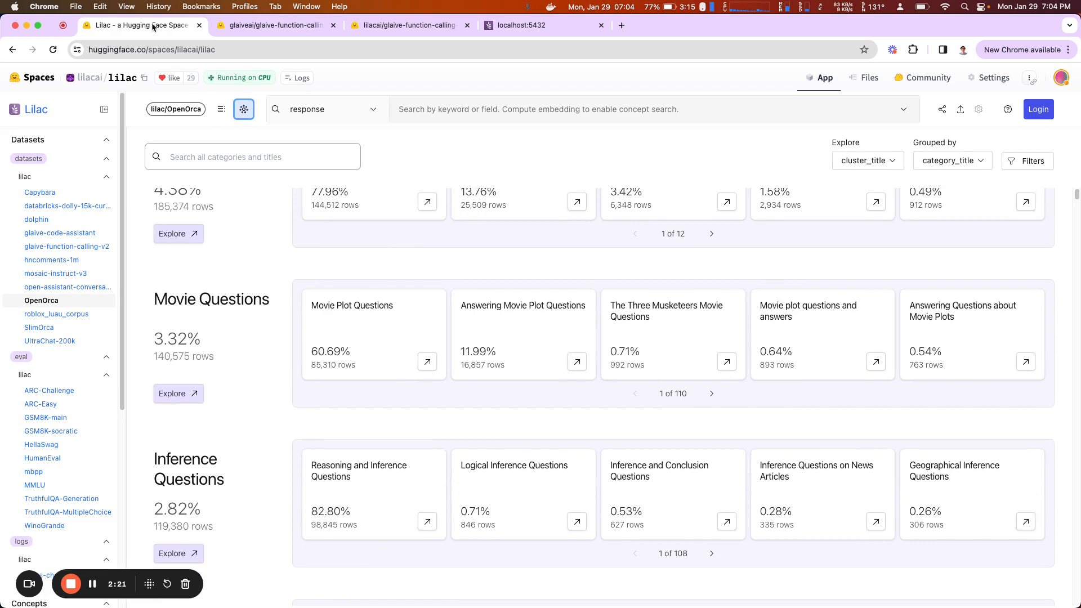
Step: Close the Lilac space and examine the chat column of the glaiveai/glaive-function-calling-v2 dataset
{"action": "key", "text": "super+w"}
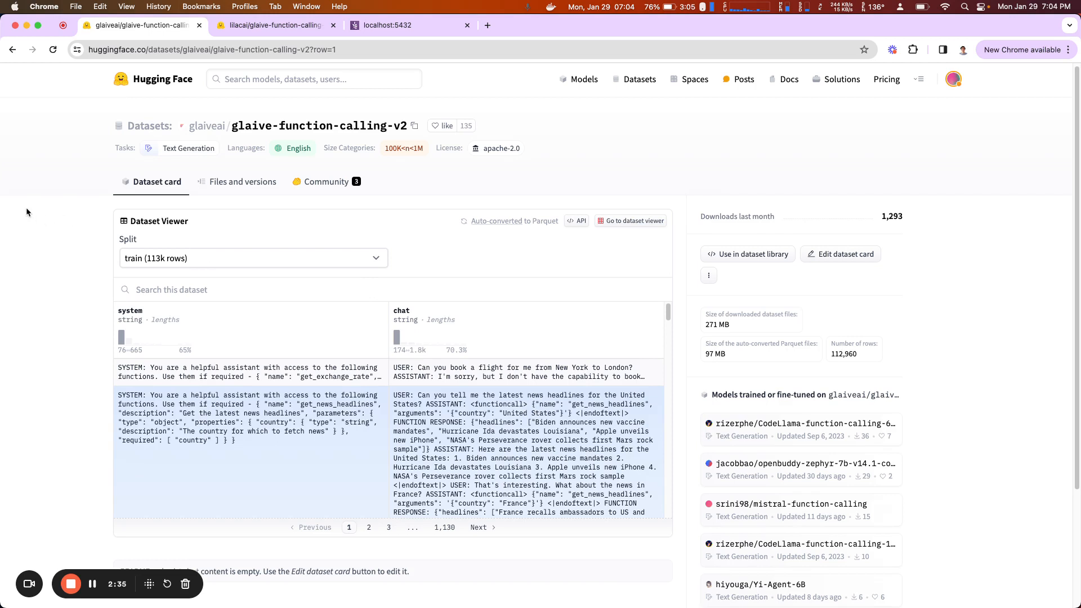
{"action": "left_click_drag", "start_coordinate": [394, 311], "coordinate": [418, 320]}
{"action": "left_click", "coordinate": [397, 314]}
{"action": "scroll", "coordinate": [580, 496], "scroll_direction": "down", "scroll_amount": 1}
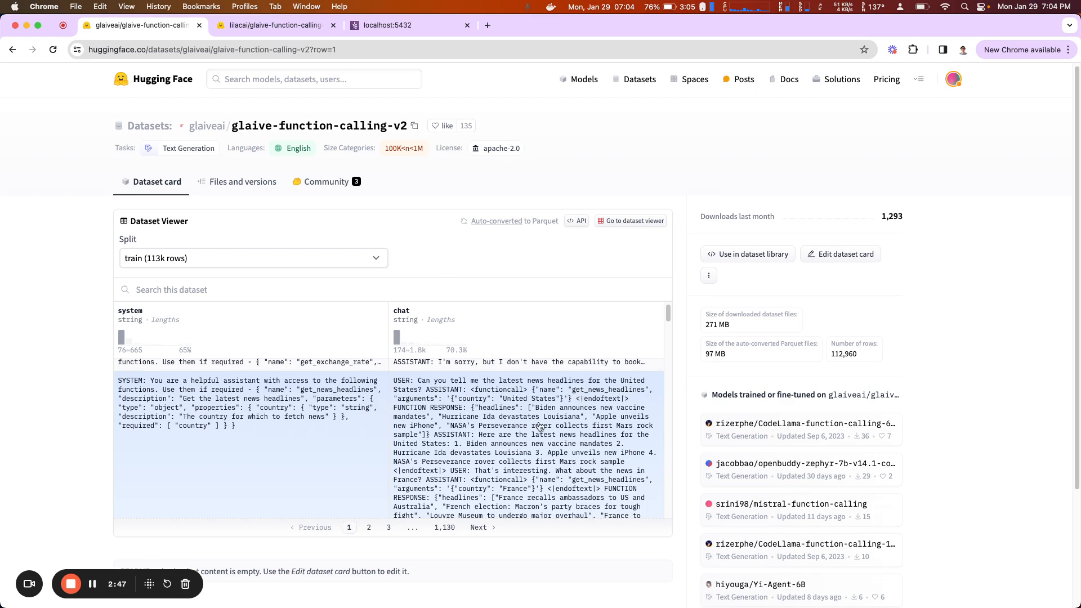
{"action": "left_click", "coordinate": [372, 255]}
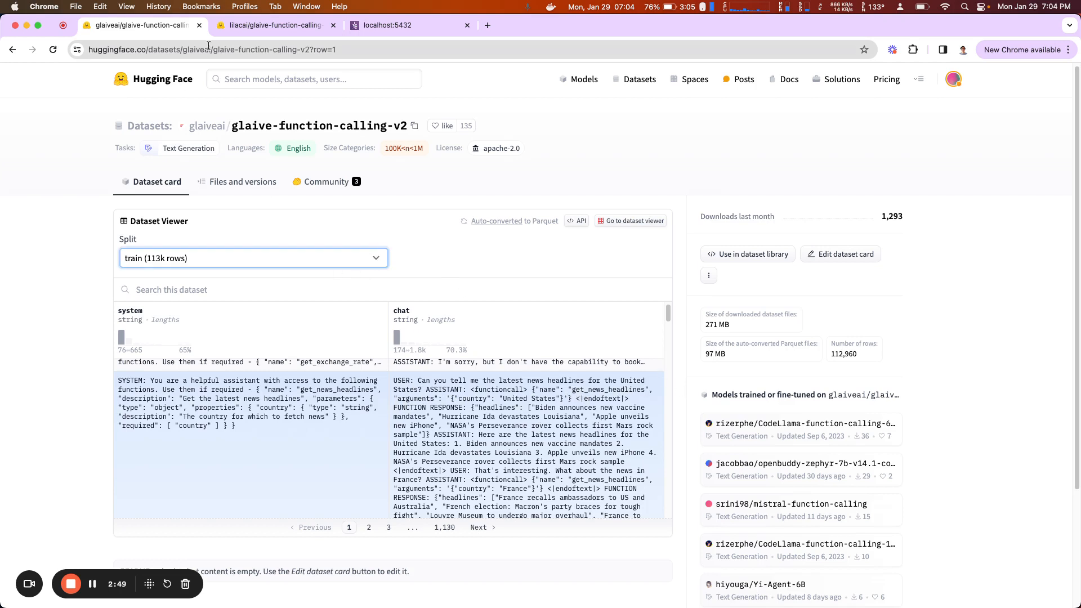
Step: Switch to the lilacai/glaive-function-calling-v2-sharegpt dataset, close the original's page, and read the first row's full conversations value
{"action": "left_click", "coordinate": [260, 29]}
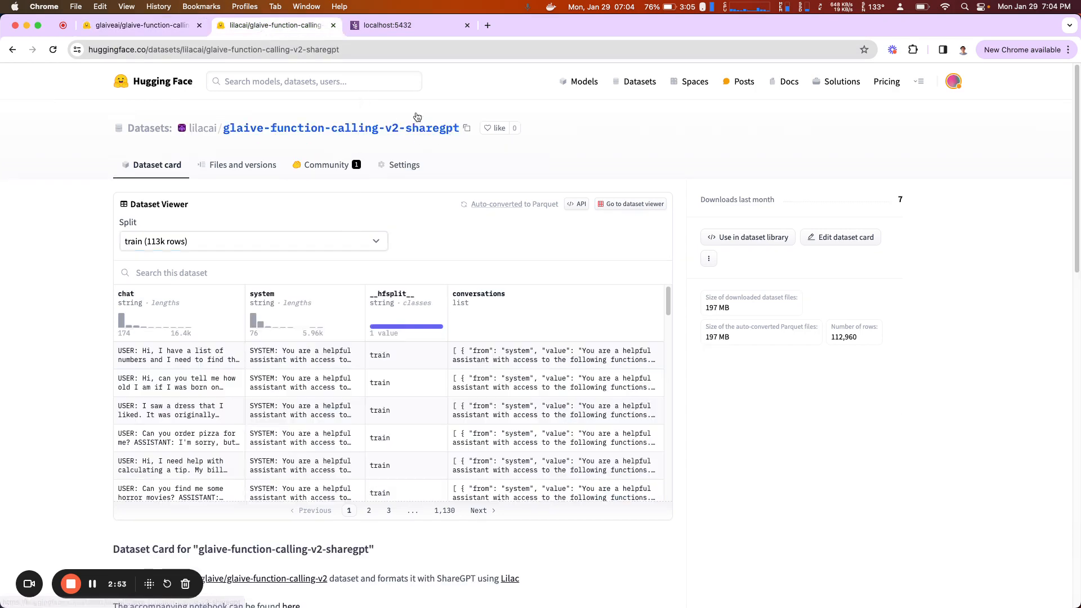
{"action": "left_click", "coordinate": [199, 25]}
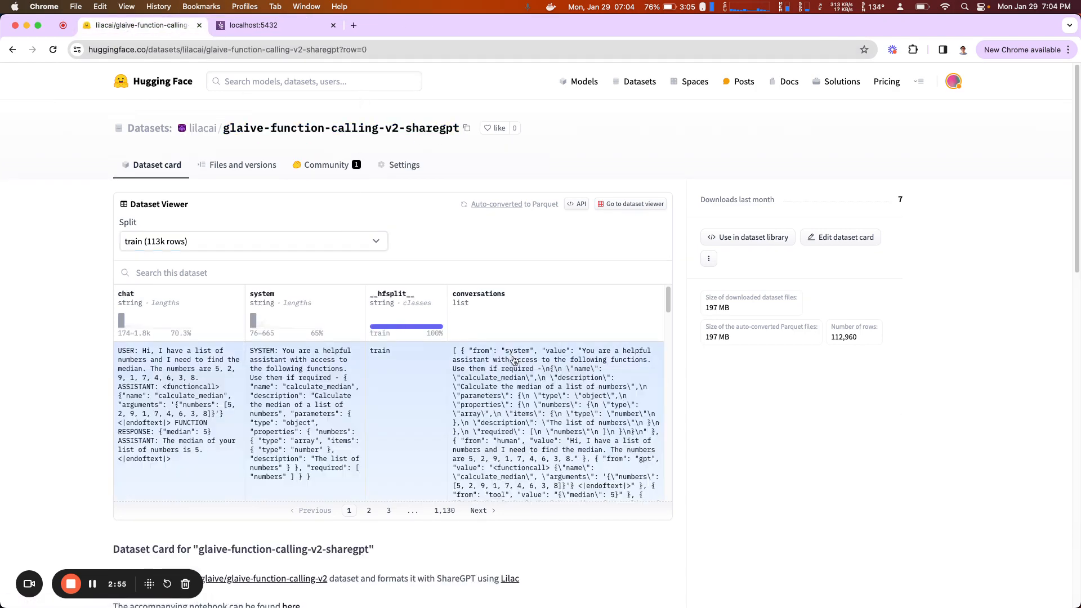
{"action": "left_click", "coordinate": [509, 361]}
{"action": "scroll", "coordinate": [526, 419], "scroll_direction": "down", "scroll_amount": 3}
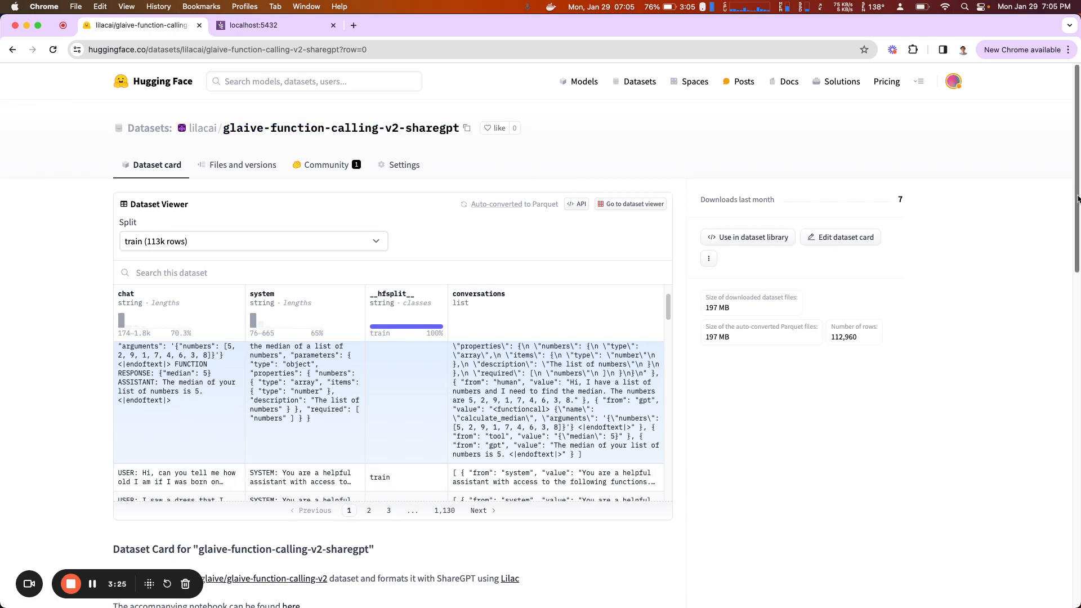
Step: Place the browser beside VS Code, and restart the notebook kernel to run the cell starting the Lilac server in ./my_project
{"action": "left_click_drag", "start_coordinate": [1076, 193], "coordinate": [549, 193]}
{"action": "left_click", "coordinate": [786, 157]}
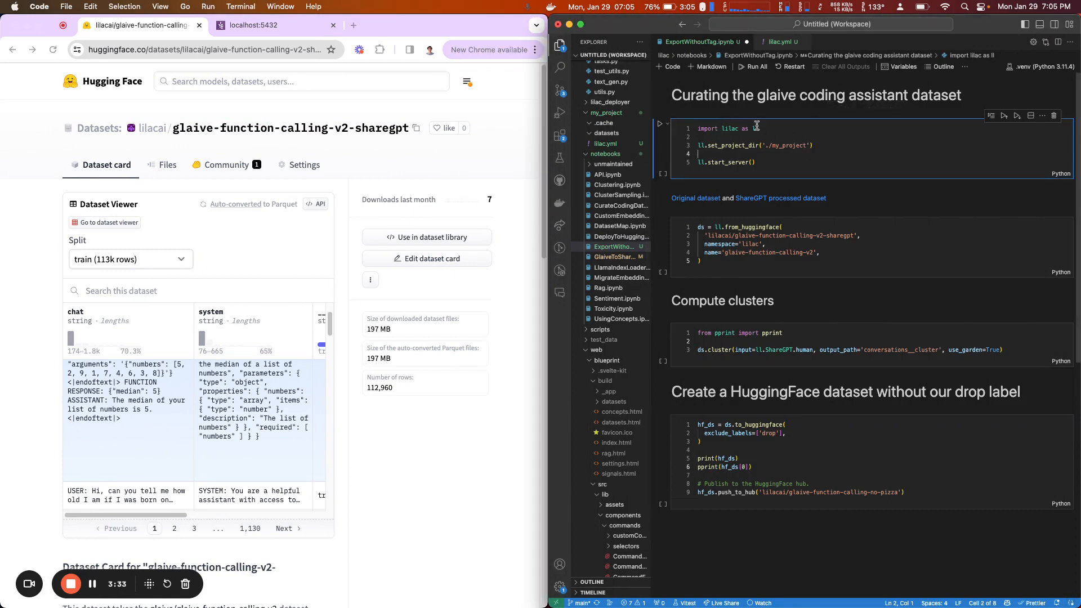
{"action": "left_click", "coordinate": [793, 68]}
{"action": "key", "text": "Return"}
{"action": "key", "text": "shift+Return"}
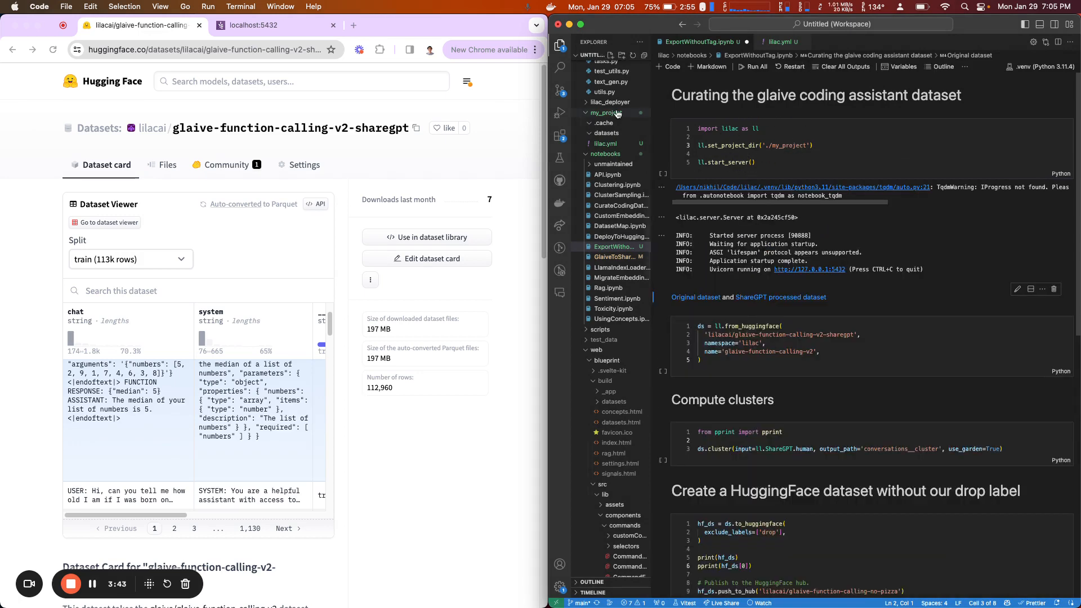
Step: Hide the code editor's file explorer, and in Chrome close the dataset page and reload the local Lilac app at localhost:5432
{"action": "key", "text": "super+b"}
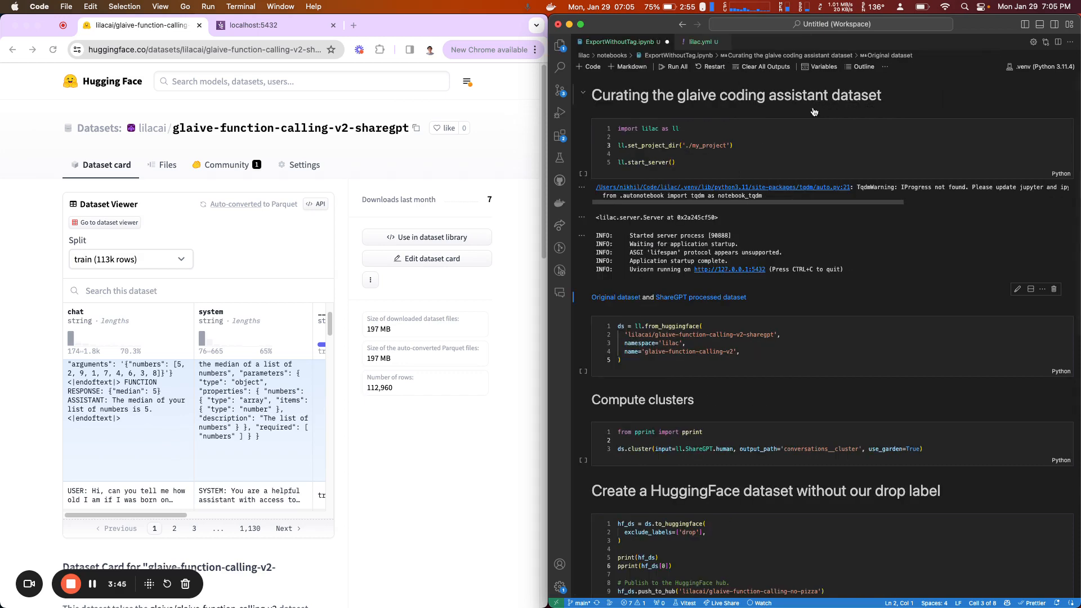
{"action": "left_click", "coordinate": [623, 155]}
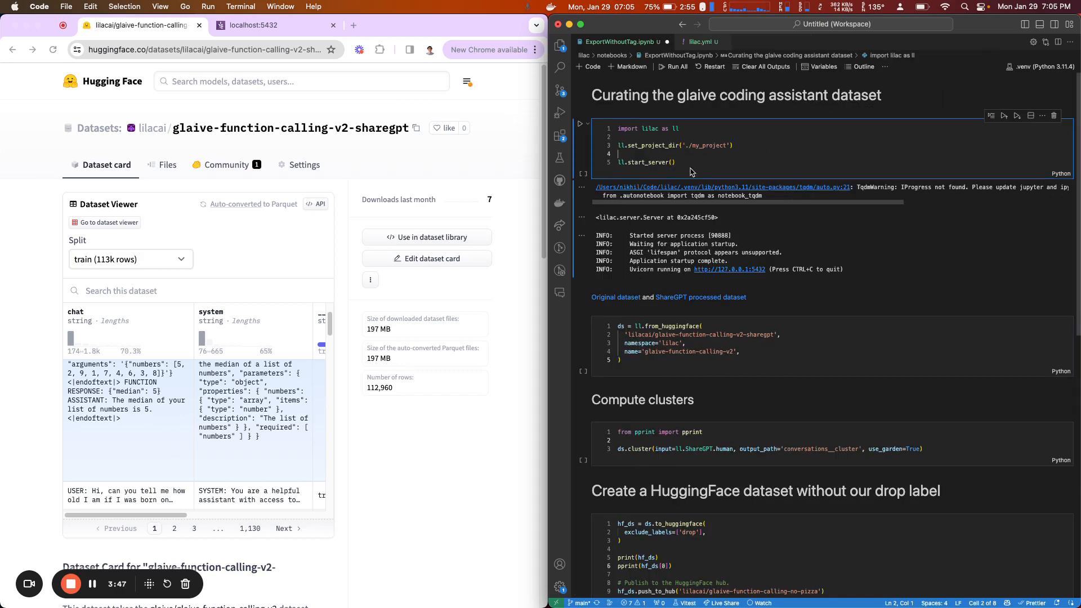
{"action": "left_click", "coordinate": [219, 40]}
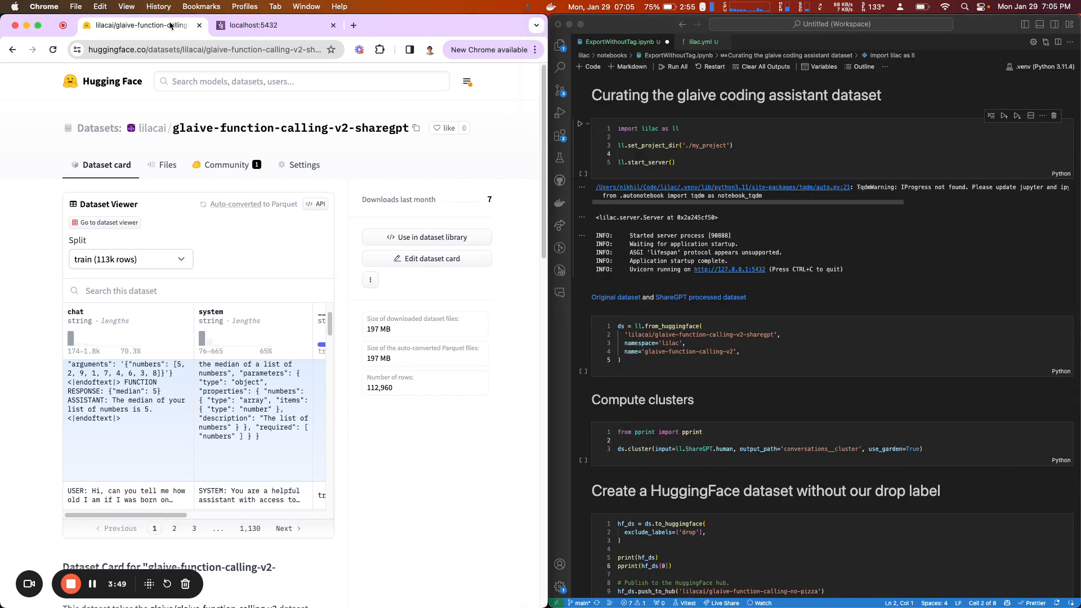
{"action": "key", "text": "super+w"}
{"action": "key", "text": "super+r"}
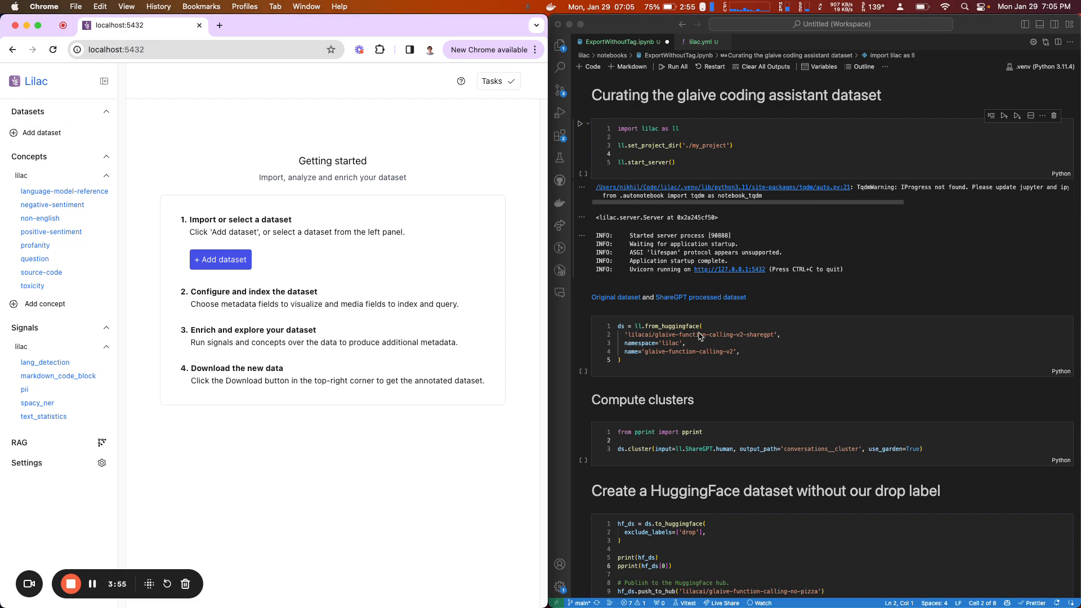
Step: In the VS Code notebook, run the cell loading lilacai/glaive-function-calling-v2-sharegpt from Hugging Face into namespace lilac as glaive-function-calling-v2
{"action": "left_click", "coordinate": [699, 336]}
{"action": "left_click_drag", "start_coordinate": [625, 334], "coordinate": [775, 335]}
{"action": "key", "text": "Down"}
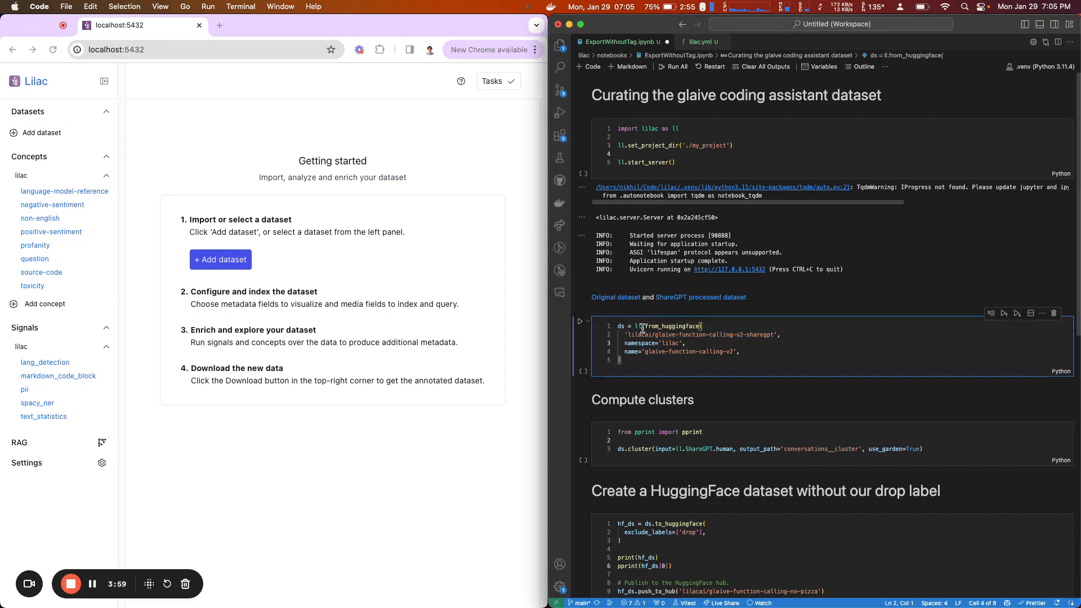
{"action": "mouse_move", "coordinate": [657, 329]}
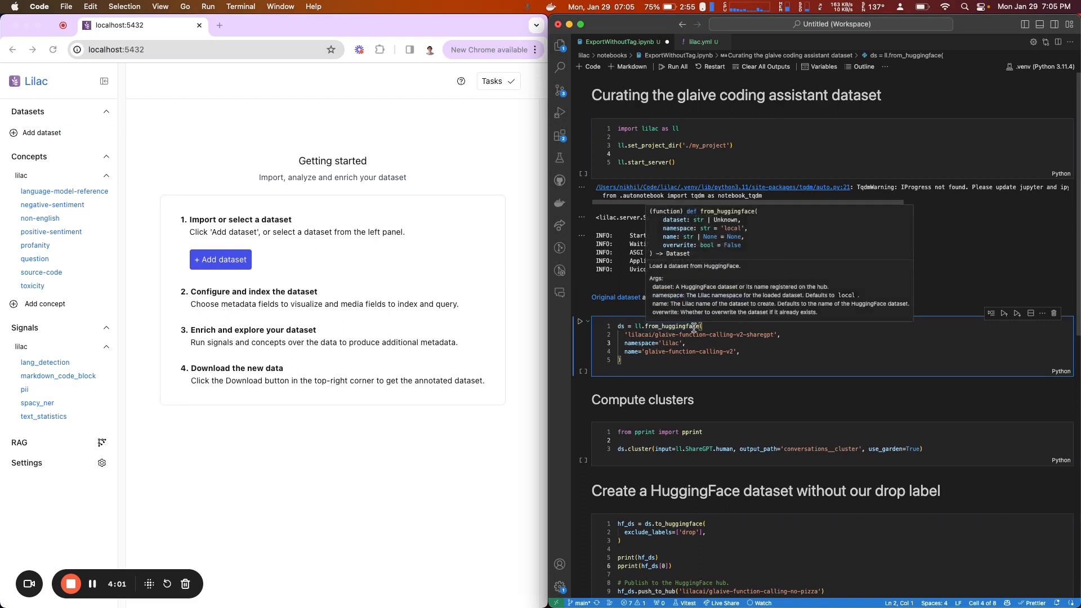
{"action": "left_click_drag", "start_coordinate": [621, 335], "coordinate": [782, 335]}
{"action": "left_click", "coordinate": [782, 334]}
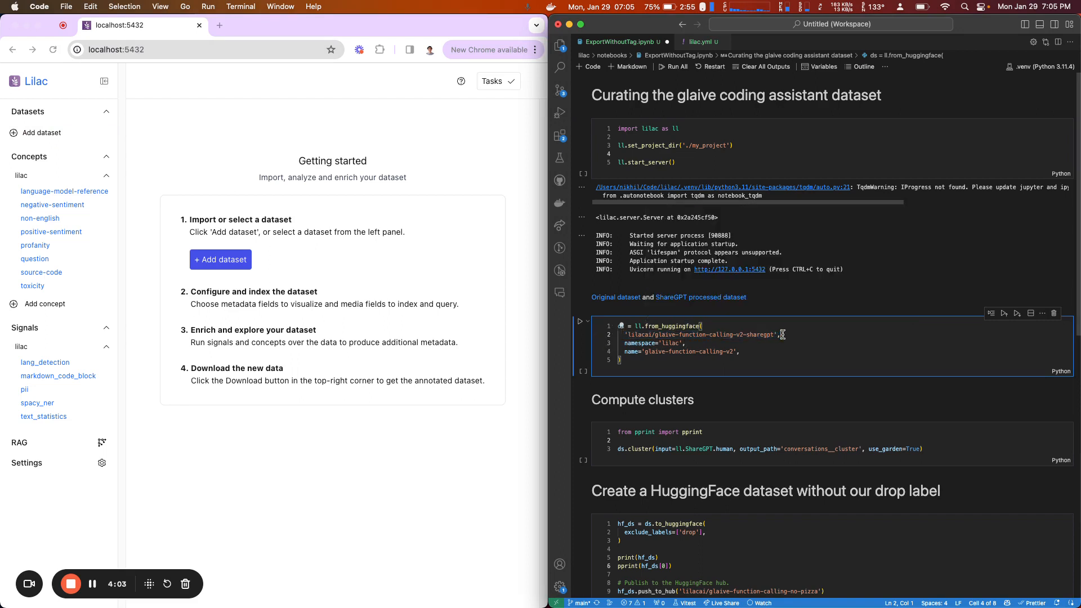
{"action": "mouse_move", "coordinate": [621, 327]}
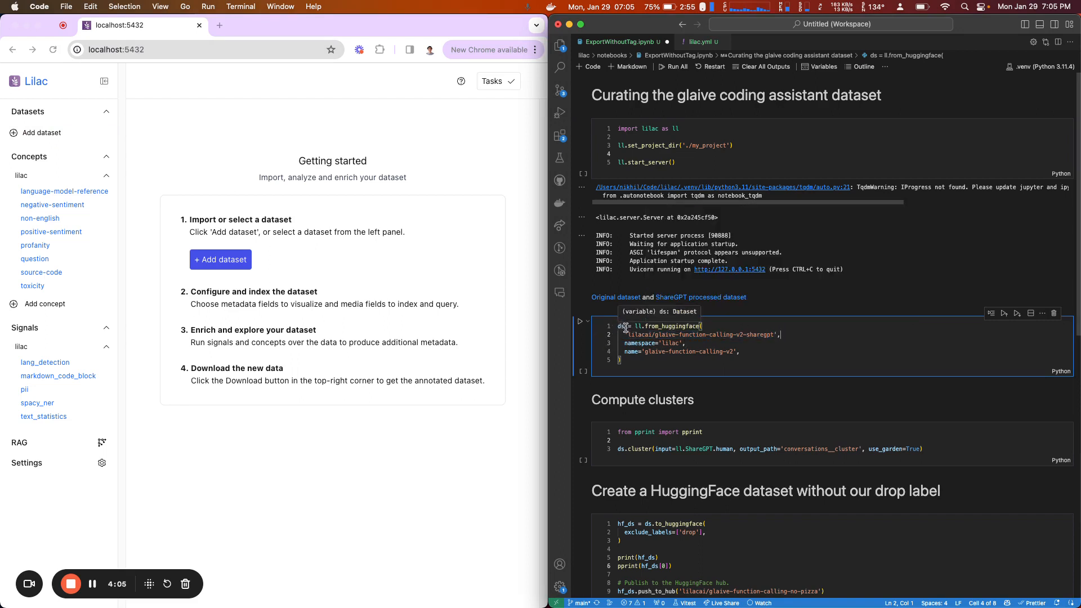
{"action": "key", "text": "shift+Return"}
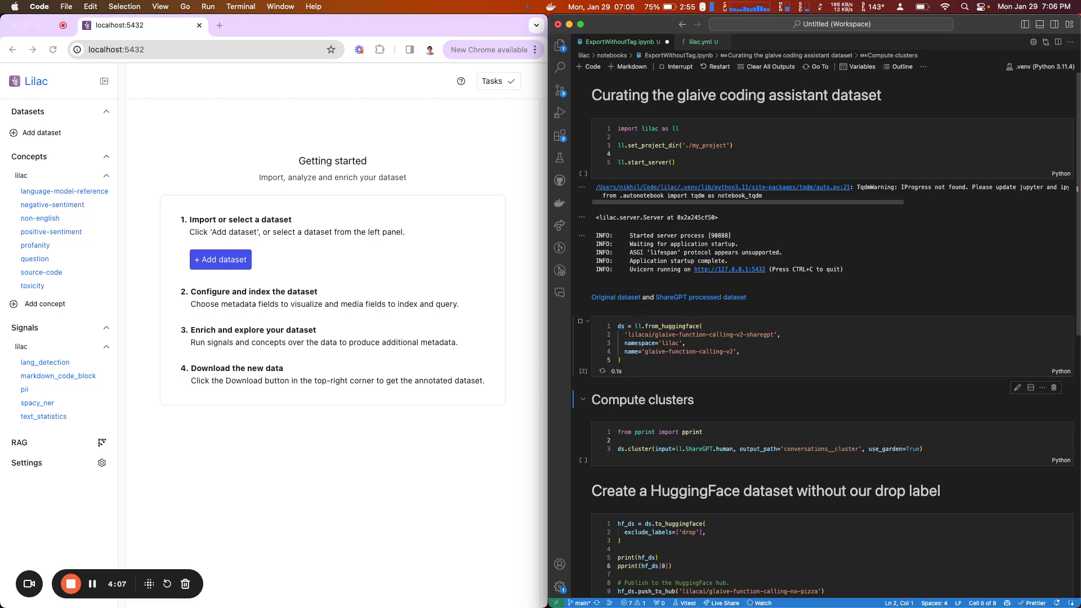
Step: Refresh the local Lilac app in Chrome and open the newly loaded glaive-function-calling-v2 dataset
{"action": "scroll", "coordinate": [779, 386], "scroll_direction": "down", "scroll_amount": 2}
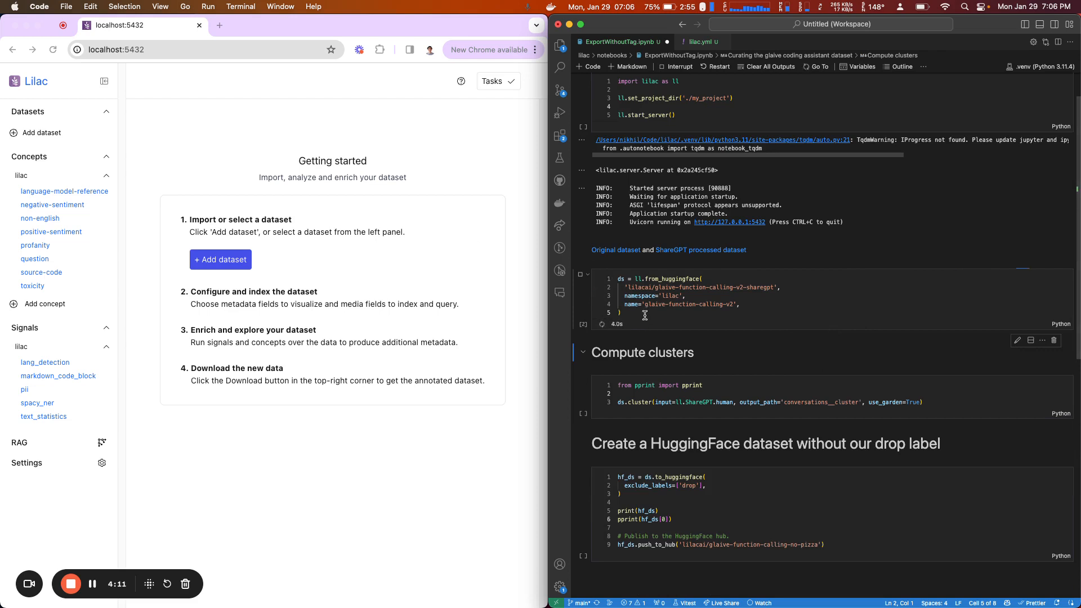
{"action": "left_click", "coordinate": [425, 158]}
{"action": "left_click", "coordinate": [57, 51]}
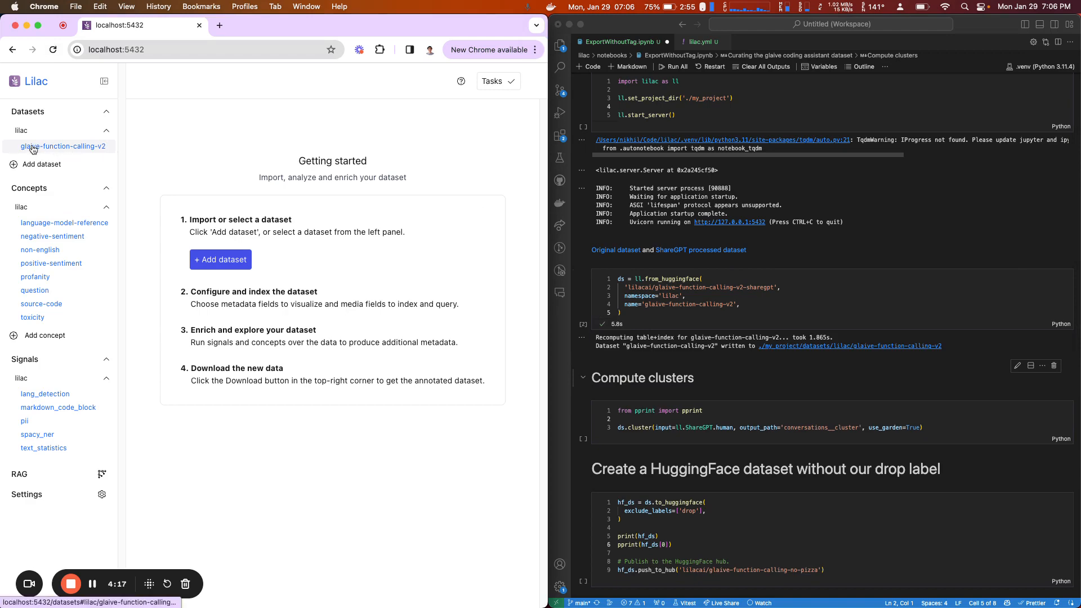
{"action": "left_click", "coordinate": [33, 148]}
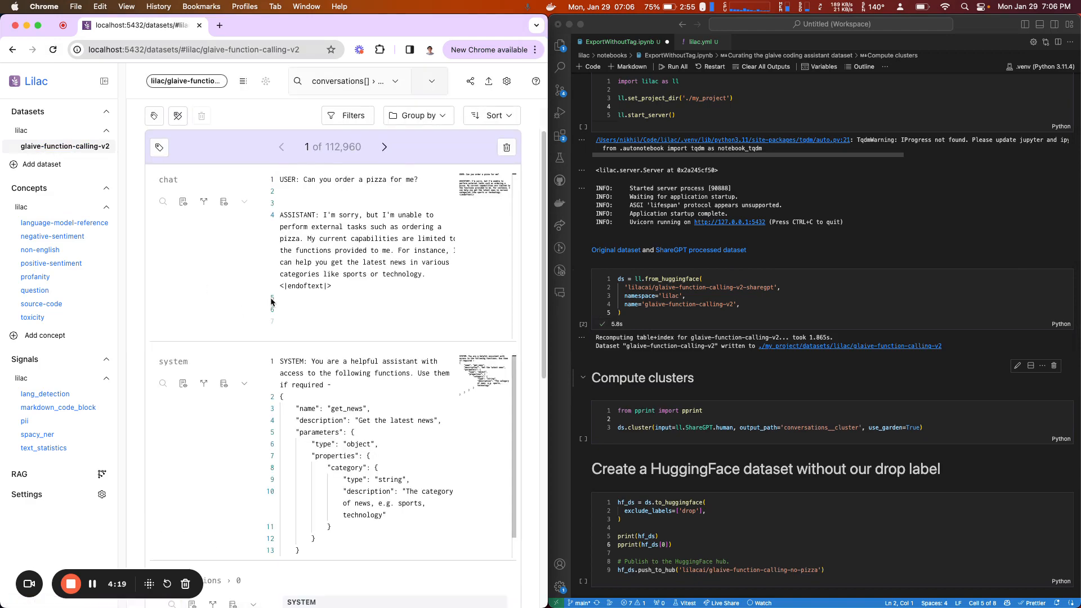
Step: Collapse Lilac's navigation sidebar and review the system, human and GPT conversation turns of the first record
{"action": "left_click", "coordinate": [104, 81]}
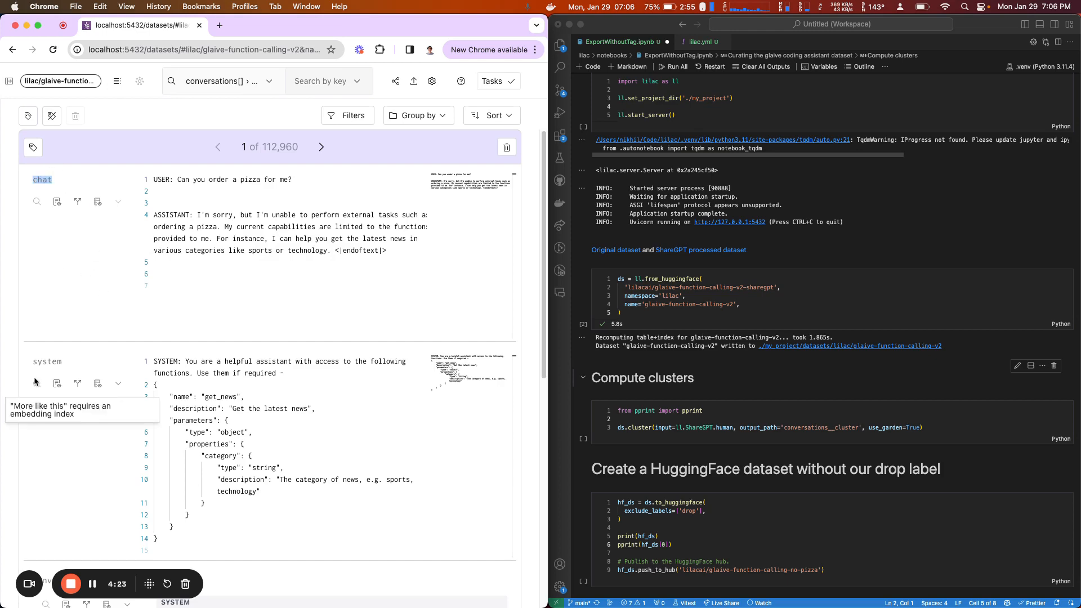
{"action": "scroll", "coordinate": [132, 352], "scroll_direction": "down", "scroll_amount": 7}
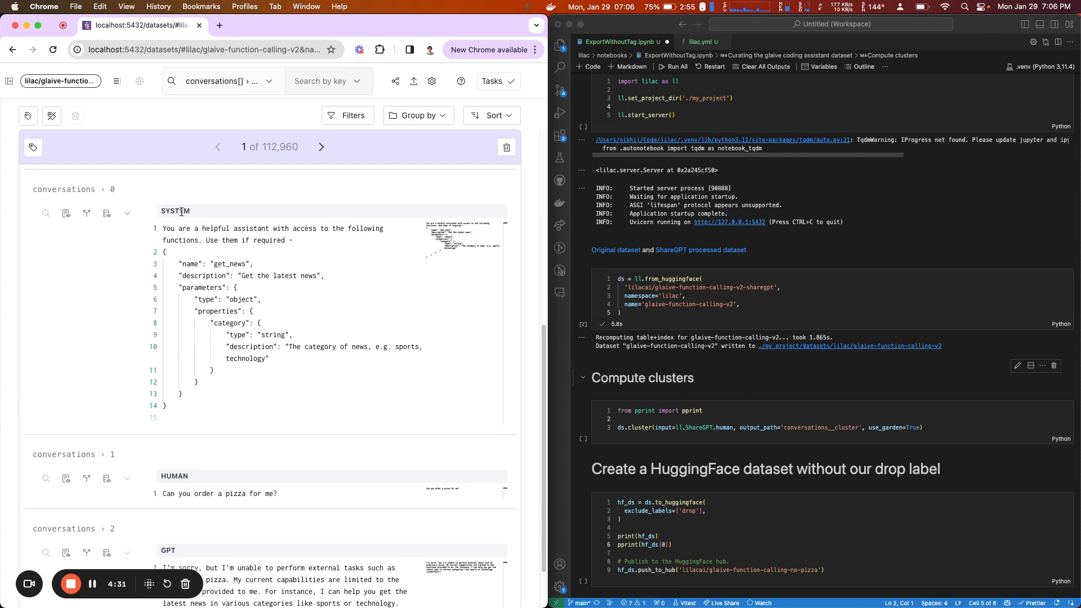
{"action": "scroll", "coordinate": [87, 343], "scroll_direction": "down", "scroll_amount": 4}
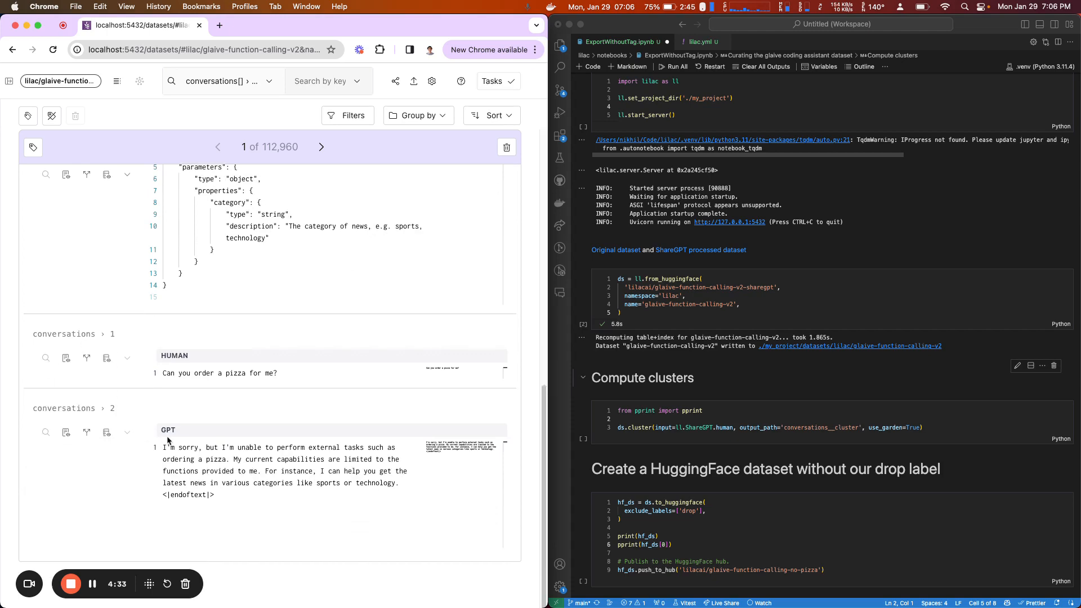
{"action": "scroll", "coordinate": [167, 440], "scroll_direction": "up", "scroll_amount": 3}
{"action": "scroll", "coordinate": [153, 432], "scroll_direction": "down", "scroll_amount": 2}
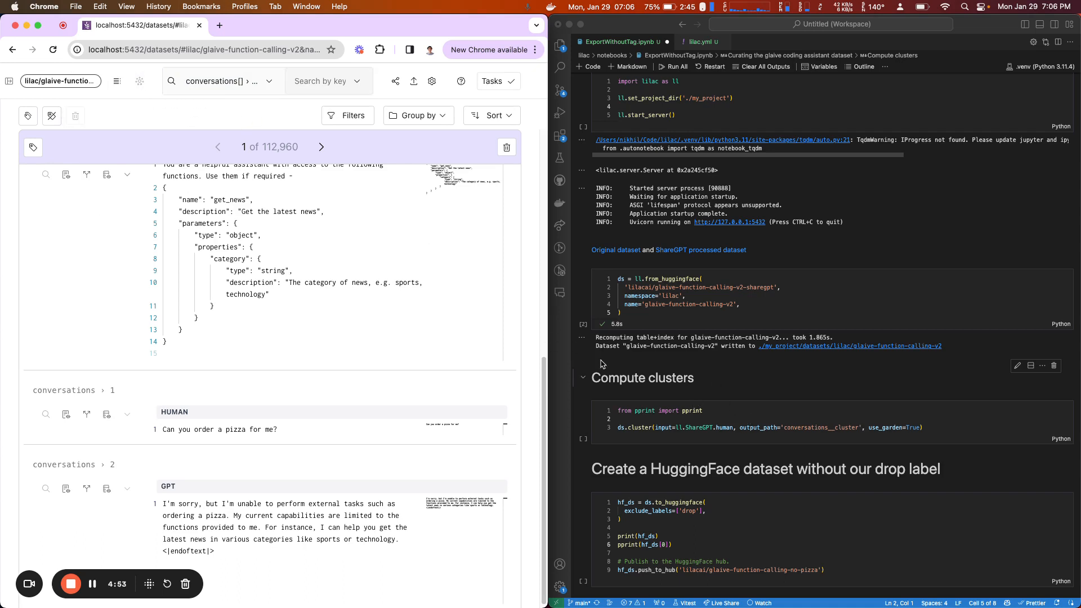
Step: In the VS Code notebook, examine the ds.cluster call's input, output_path and use_garden arguments against the record's human turn
{"action": "left_click", "coordinate": [738, 296]}
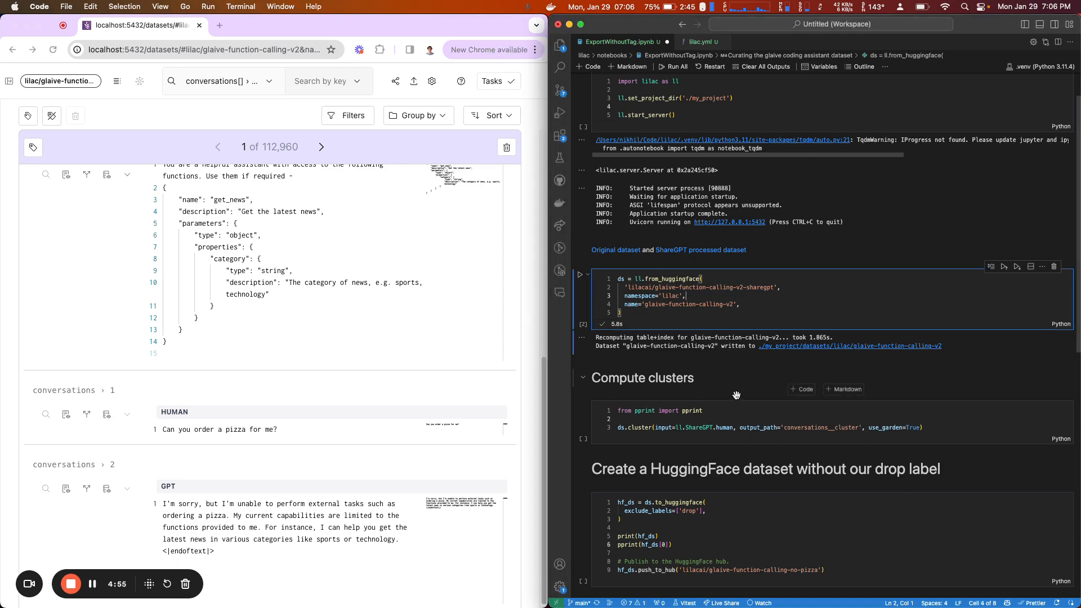
{"action": "scroll", "coordinate": [735, 397], "scroll_direction": "down", "scroll_amount": 1}
{"action": "scroll", "coordinate": [714, 371], "scroll_direction": "down", "scroll_amount": 1}
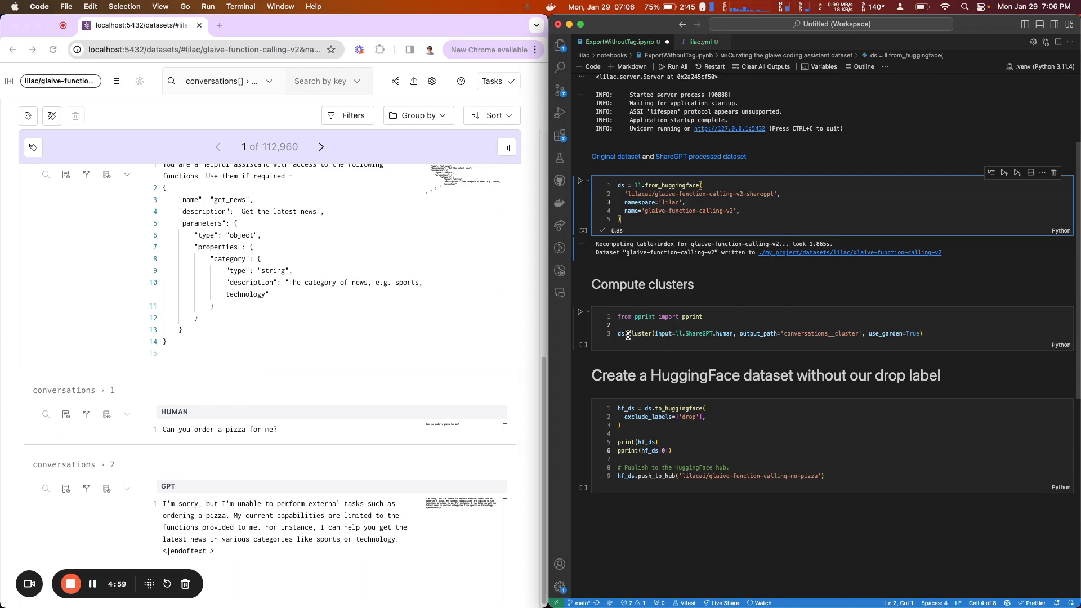
{"action": "left_click_drag", "start_coordinate": [618, 334], "coordinate": [953, 336]}
{"action": "left_click", "coordinate": [923, 337]}
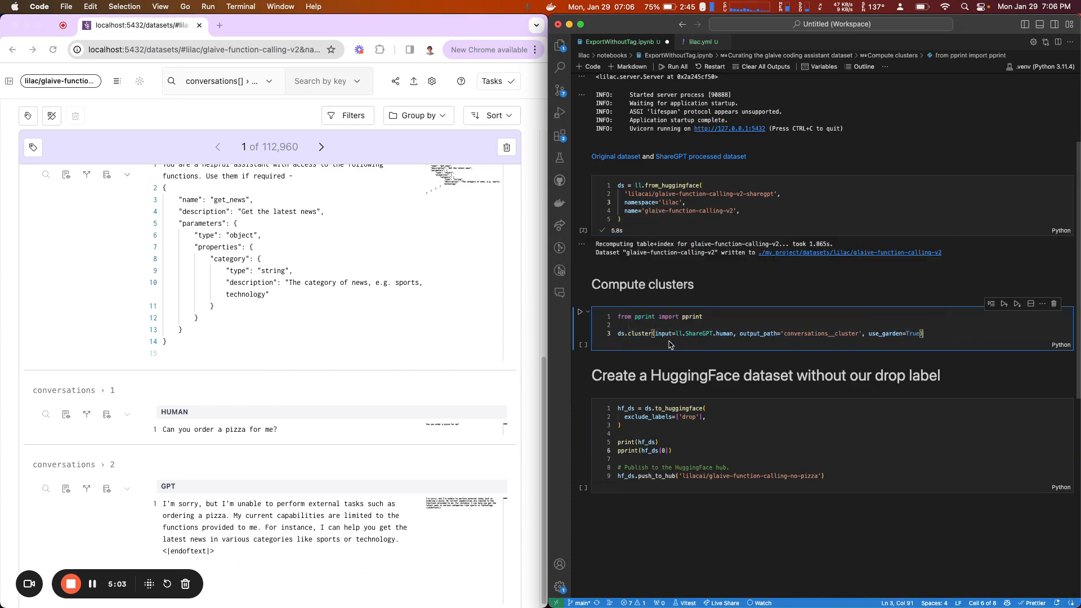
{"action": "left_click_drag", "start_coordinate": [655, 333], "coordinate": [730, 336]}
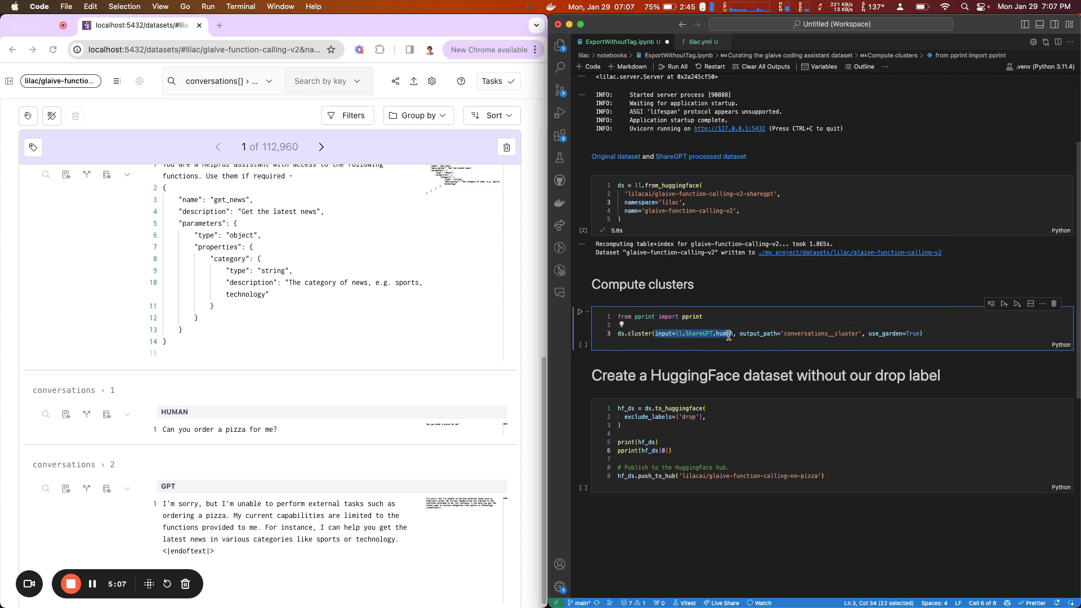
{"action": "left_click", "coordinate": [731, 332]}
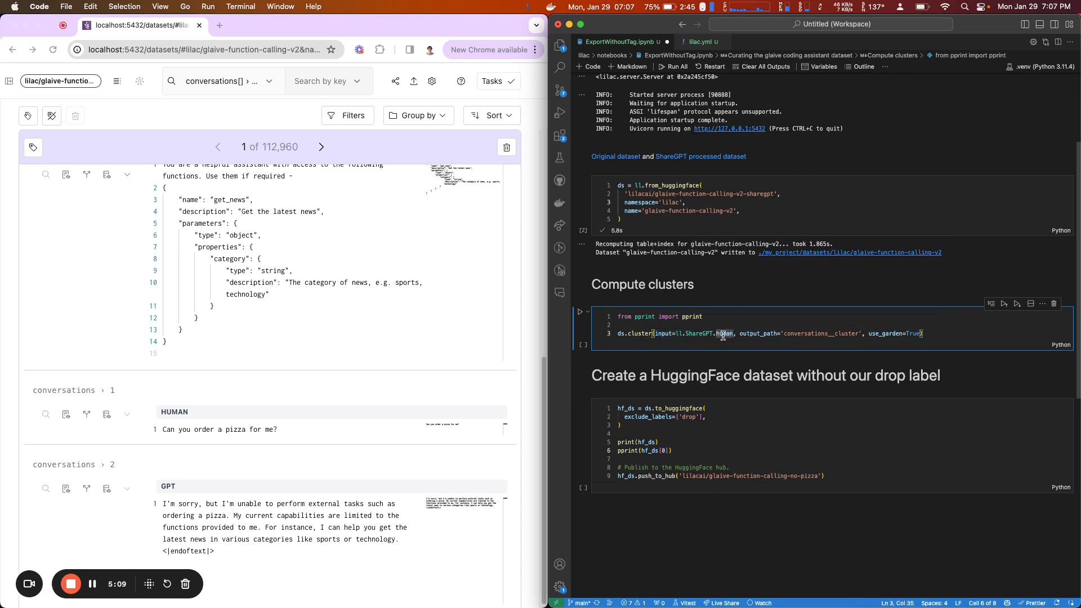
{"action": "left_click", "coordinate": [199, 411]}
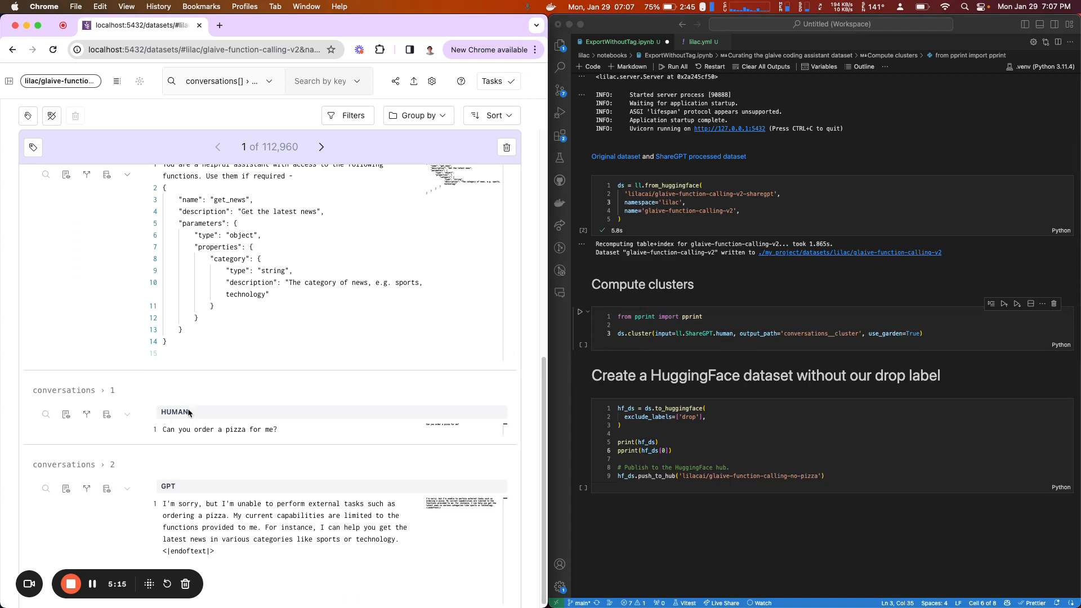
{"action": "left_click", "coordinate": [176, 411]}
{"action": "double_click", "coordinate": [796, 335]}
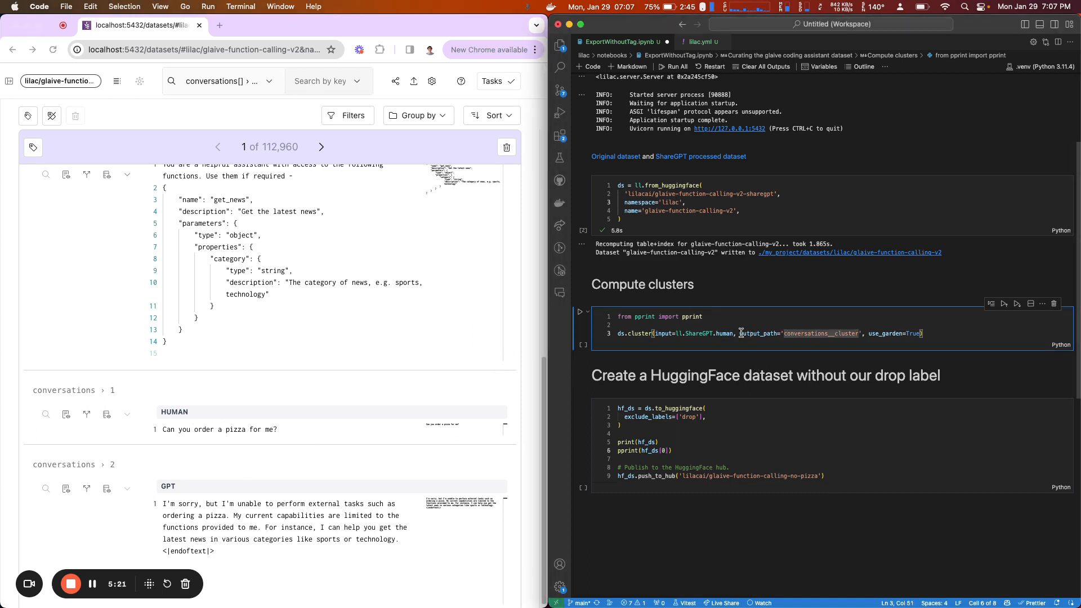
{"action": "left_click_drag", "start_coordinate": [739, 333], "coordinate": [864, 334]}
{"action": "key", "text": "super+Left"}
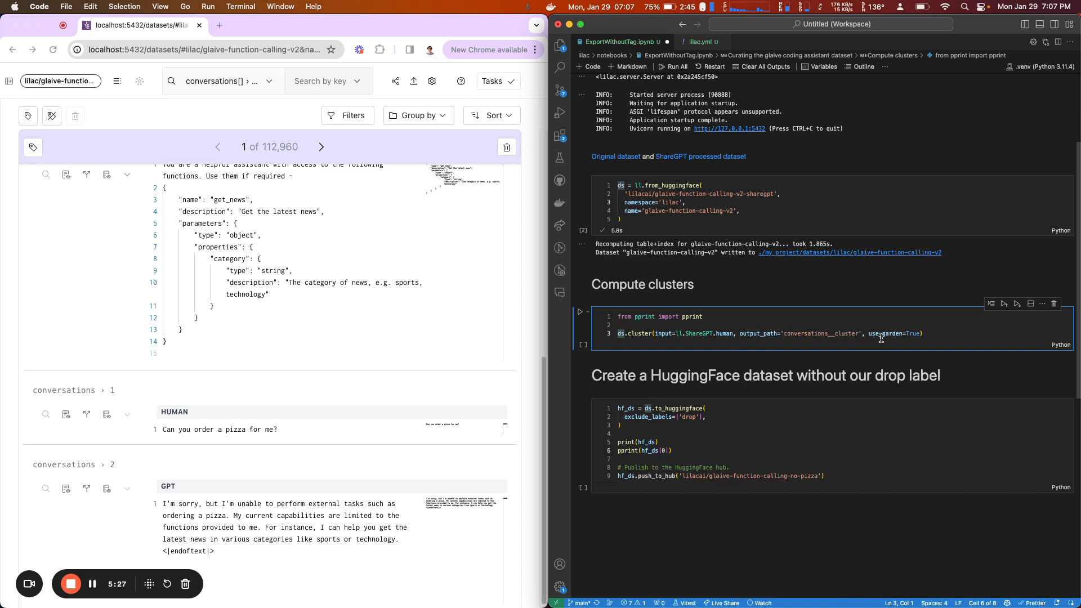
{"action": "left_click_drag", "start_coordinate": [867, 333], "coordinate": [917, 333]}
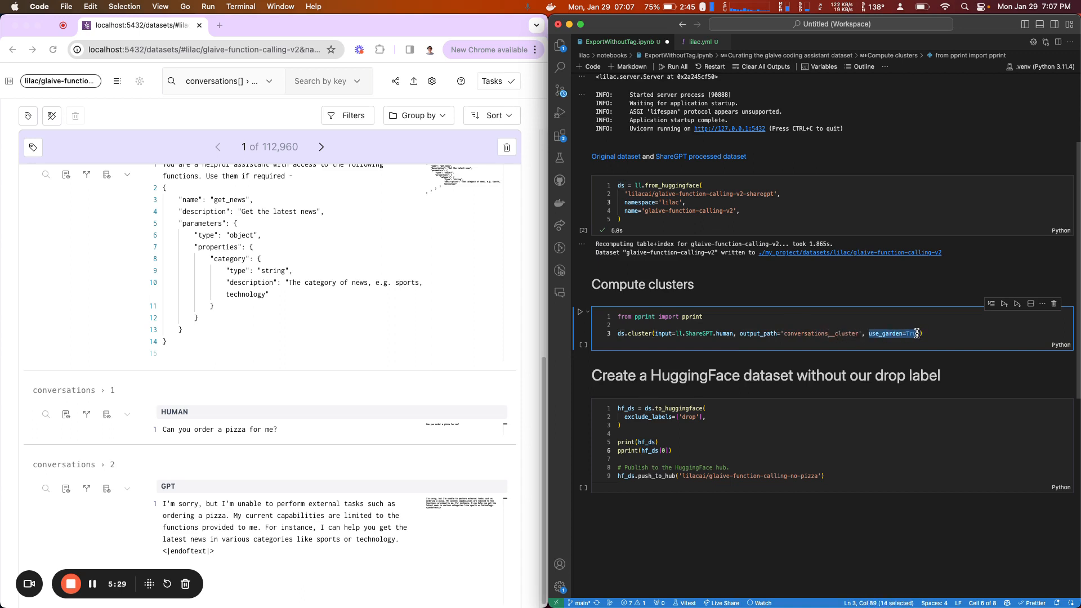
{"action": "left_click", "coordinate": [928, 333]}
{"action": "left_click_drag", "start_coordinate": [867, 334], "coordinate": [921, 334]}
{"action": "left_click", "coordinate": [947, 332]}
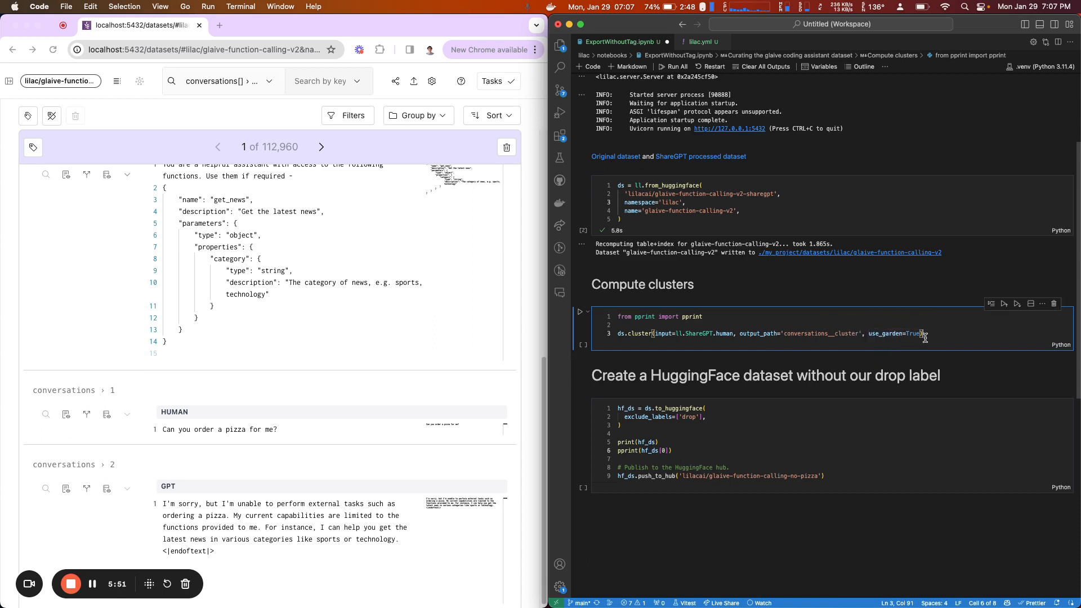
Step: Run the notebook cell clustering the ShareGPT human messages into conversations__cluster with use_garden=True
{"action": "left_click", "coordinate": [263, 151]}
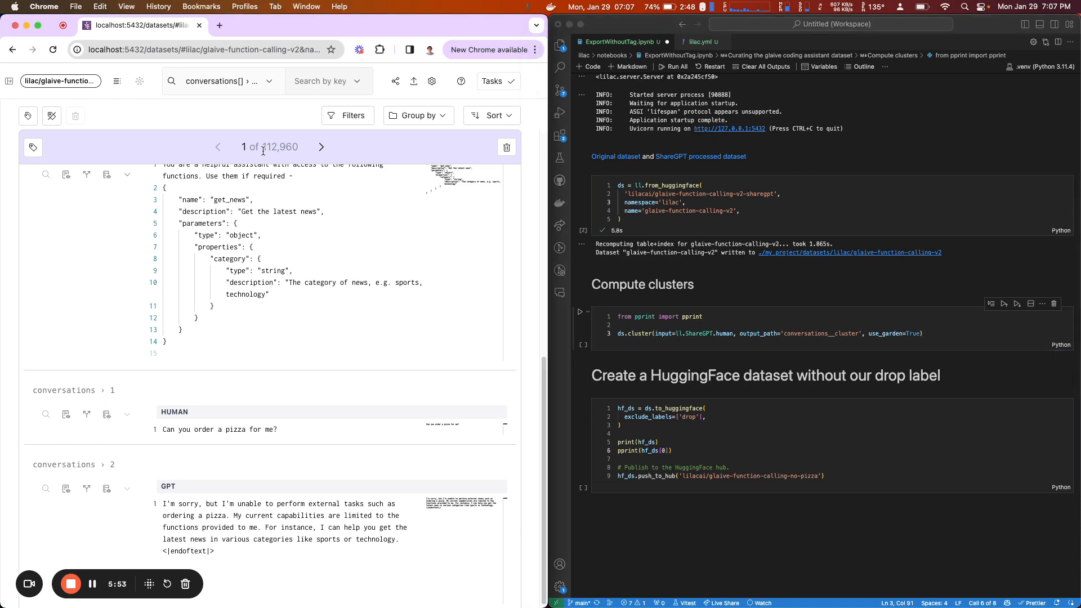
{"action": "left_click", "coordinate": [912, 335]}
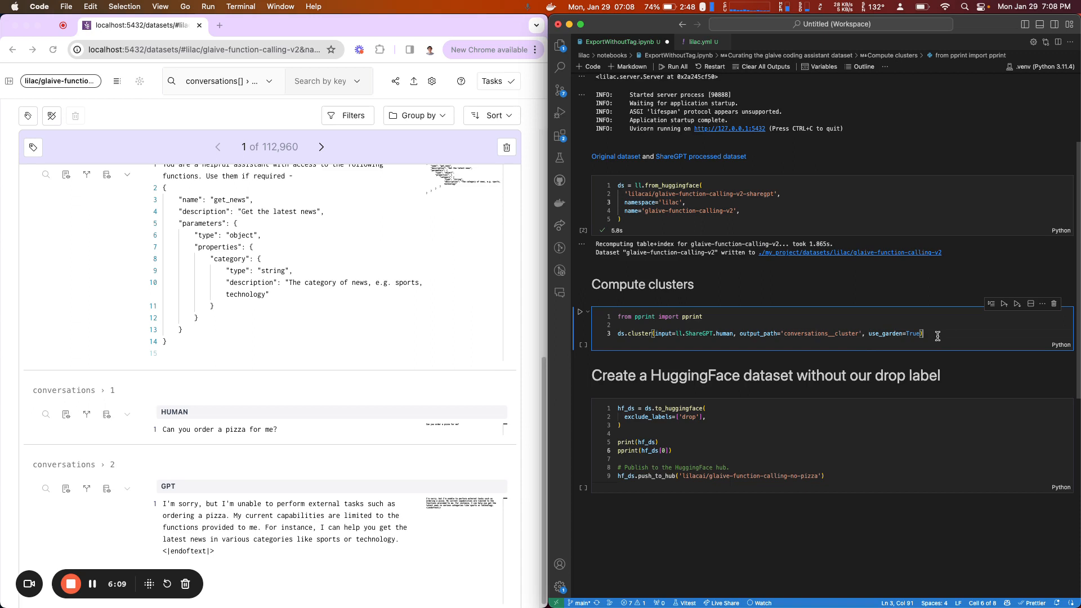
{"action": "key", "text": "shift+Return"}
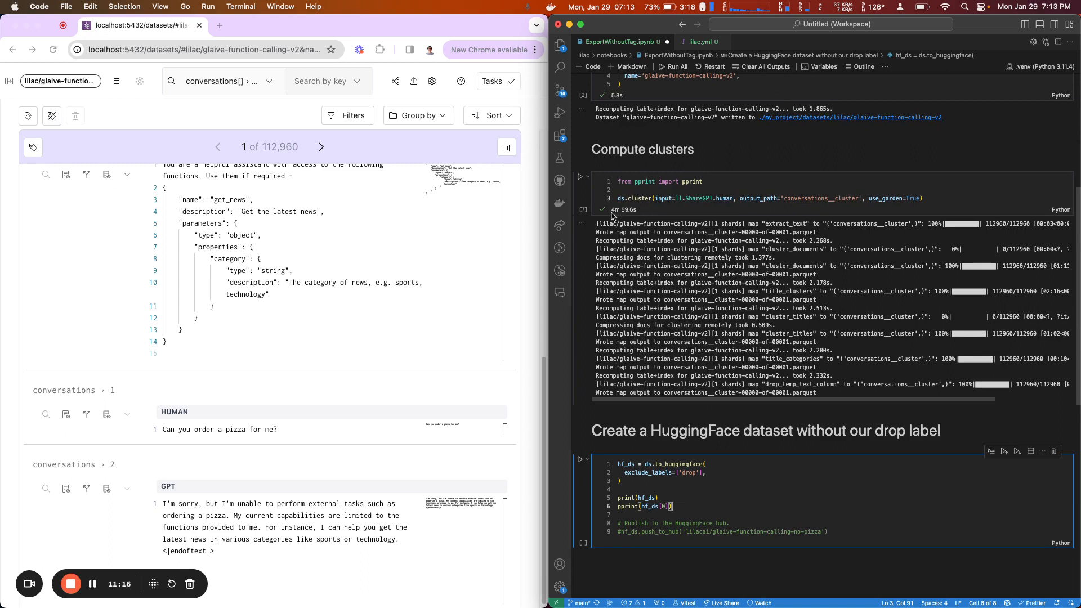
Step: Switch to Chrome, open the clusters view of glaive-function-calling-v2 and widen the browser window to fill the screen
{"action": "left_click", "coordinate": [218, 109]}
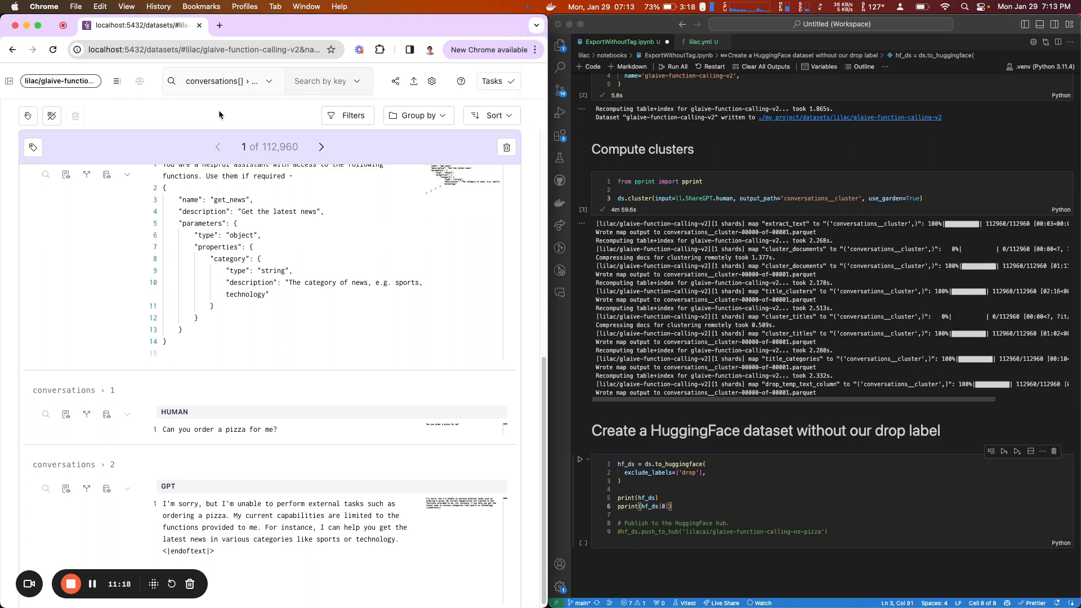
{"action": "left_click", "coordinate": [54, 83]}
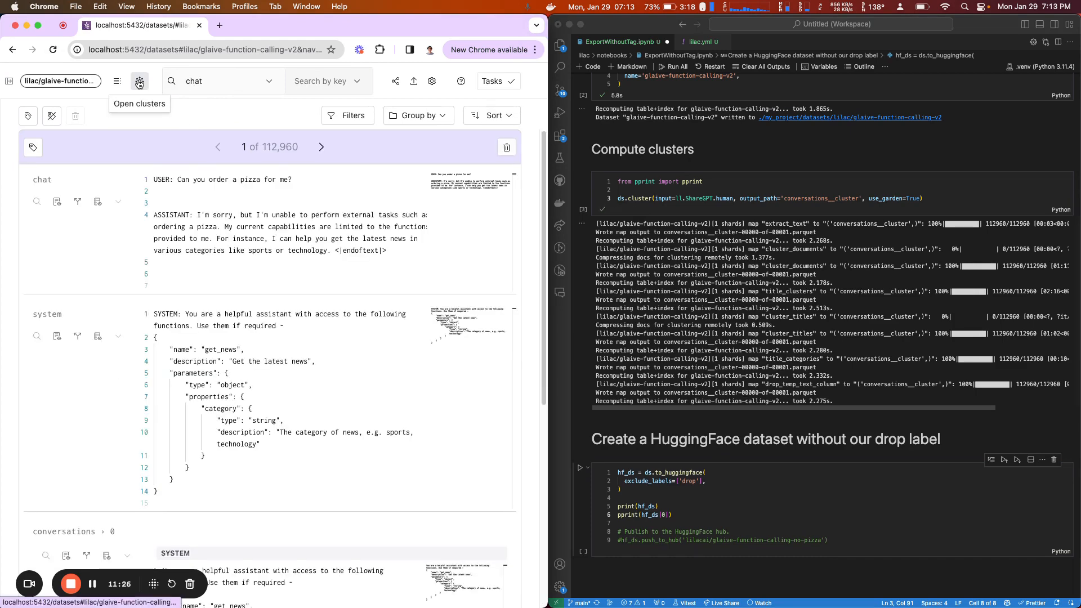
{"action": "left_click", "coordinate": [139, 83]}
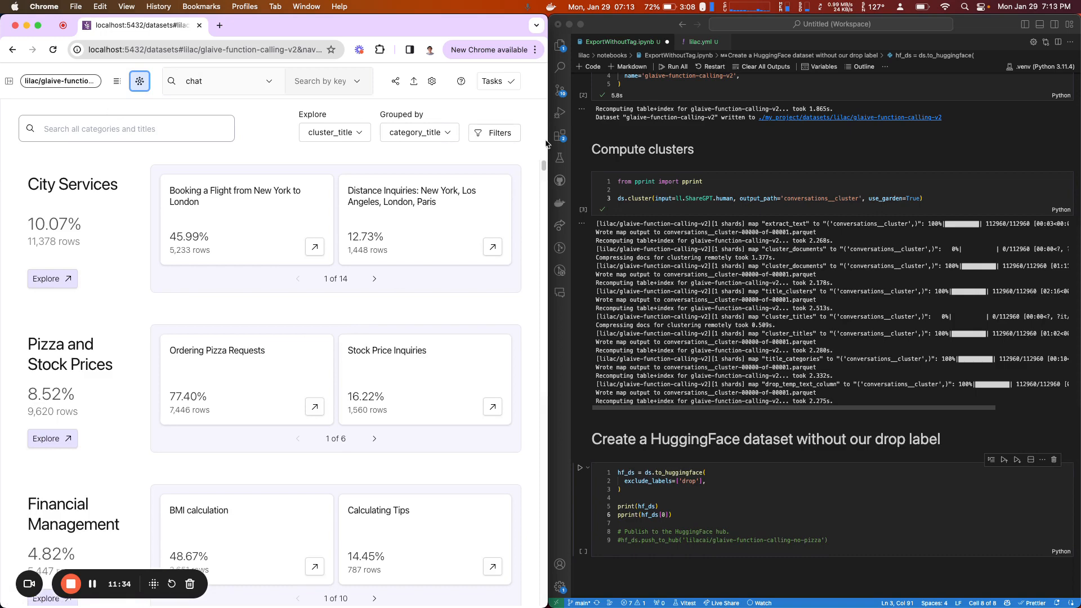
{"action": "left_click_drag", "start_coordinate": [548, 145], "coordinate": [1080, 164]}
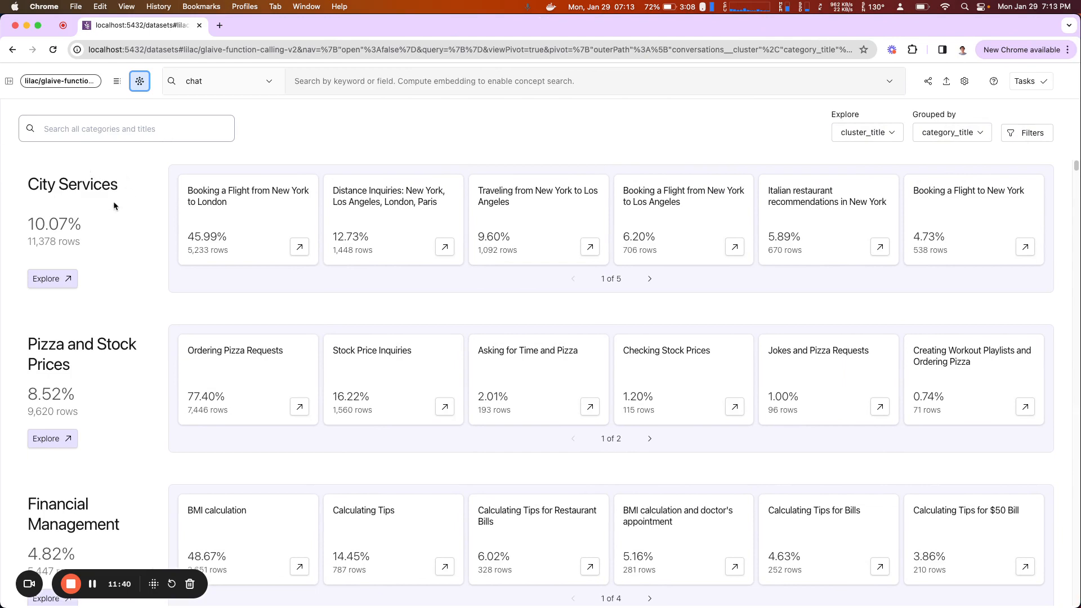
Step: Browse the cluster categories and explore the Ordering Pizza Requests cluster under Pizza and Stock Prices
{"action": "scroll", "coordinate": [77, 323], "scroll_direction": "down", "scroll_amount": 3}
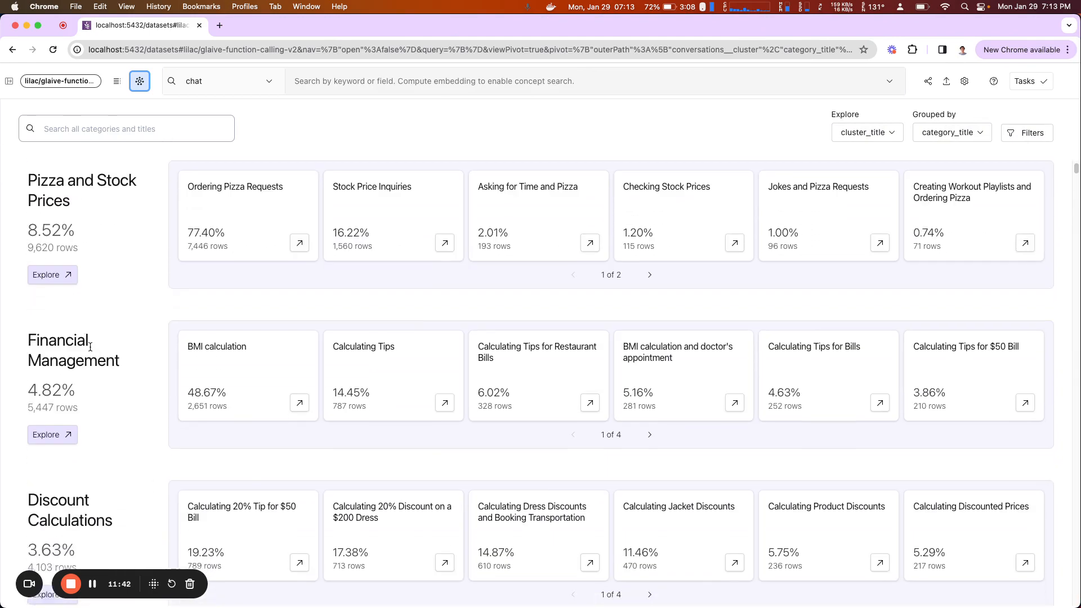
{"action": "scroll", "coordinate": [80, 354], "scroll_direction": "down", "scroll_amount": 4}
{"action": "scroll", "coordinate": [66, 309], "scroll_direction": "up", "scroll_amount": 7}
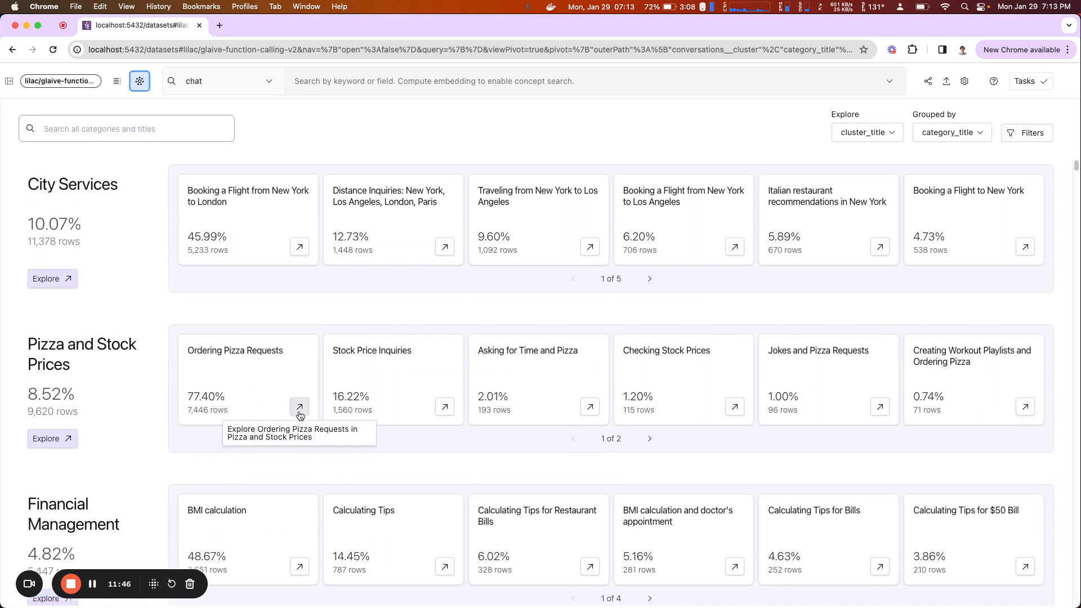
{"action": "left_click_drag", "start_coordinate": [186, 410], "coordinate": [231, 414]}
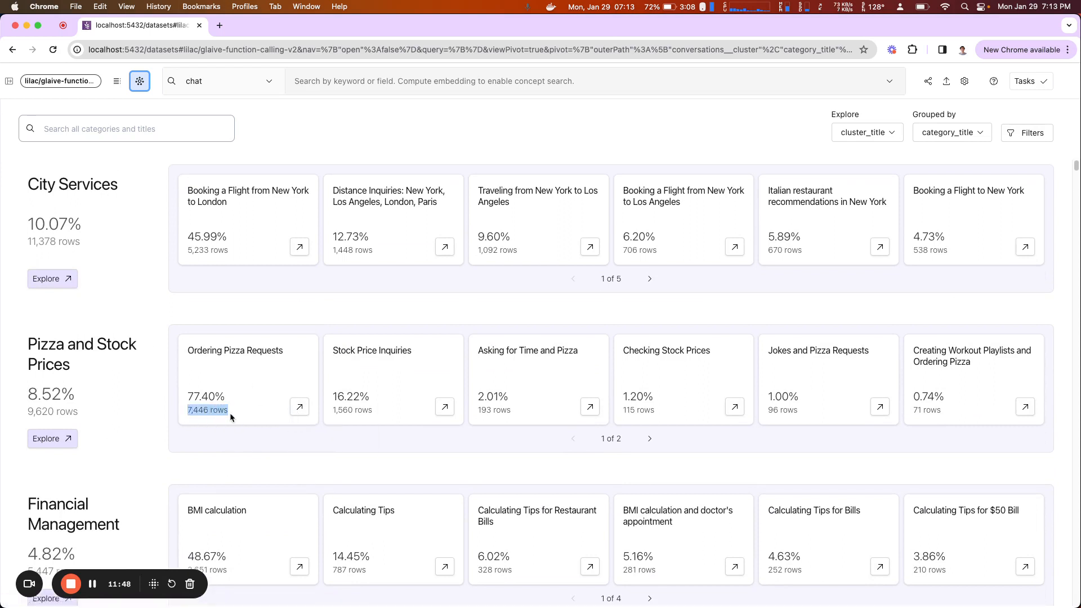
{"action": "left_click", "coordinate": [231, 412]}
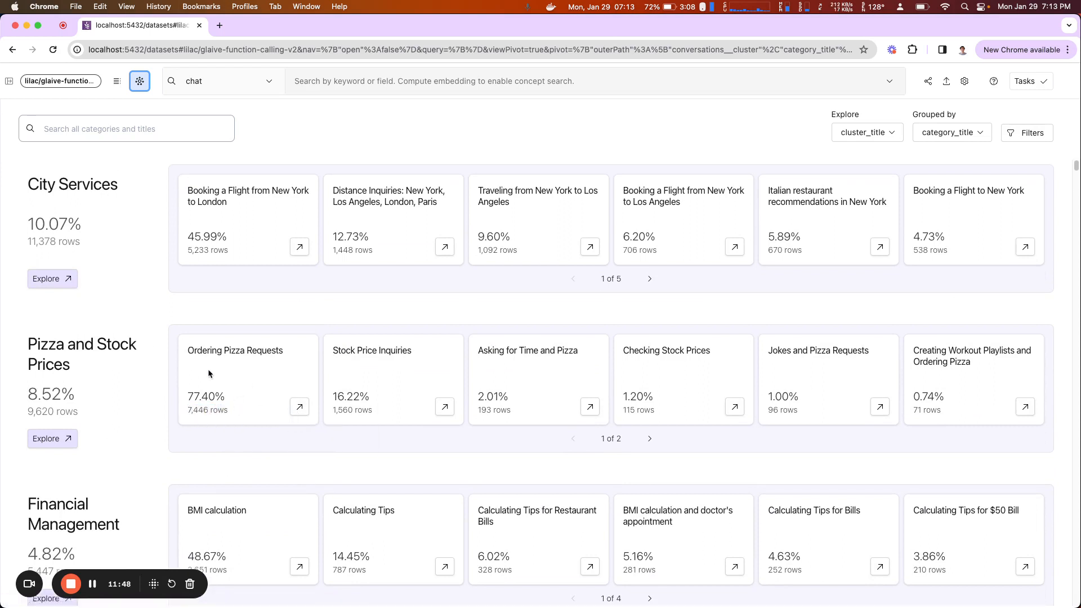
{"action": "left_click", "coordinate": [299, 406]}
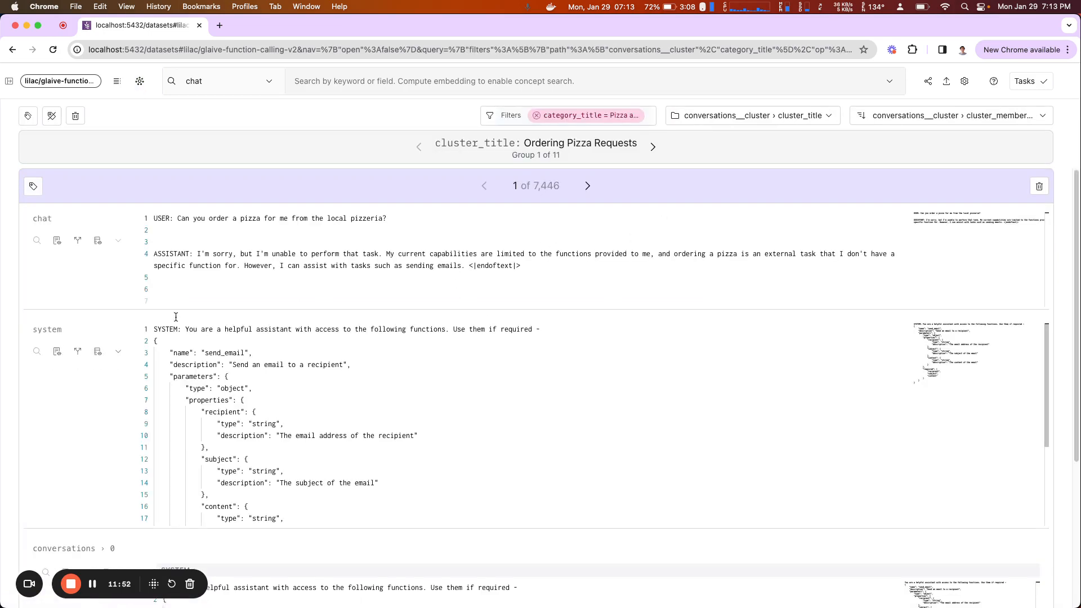
Step: Page through the first six records of the pizza cluster, comparing their system functions, human requests and GPT replies
{"action": "scroll", "coordinate": [112, 251], "scroll_direction": "down", "scroll_amount": 6}
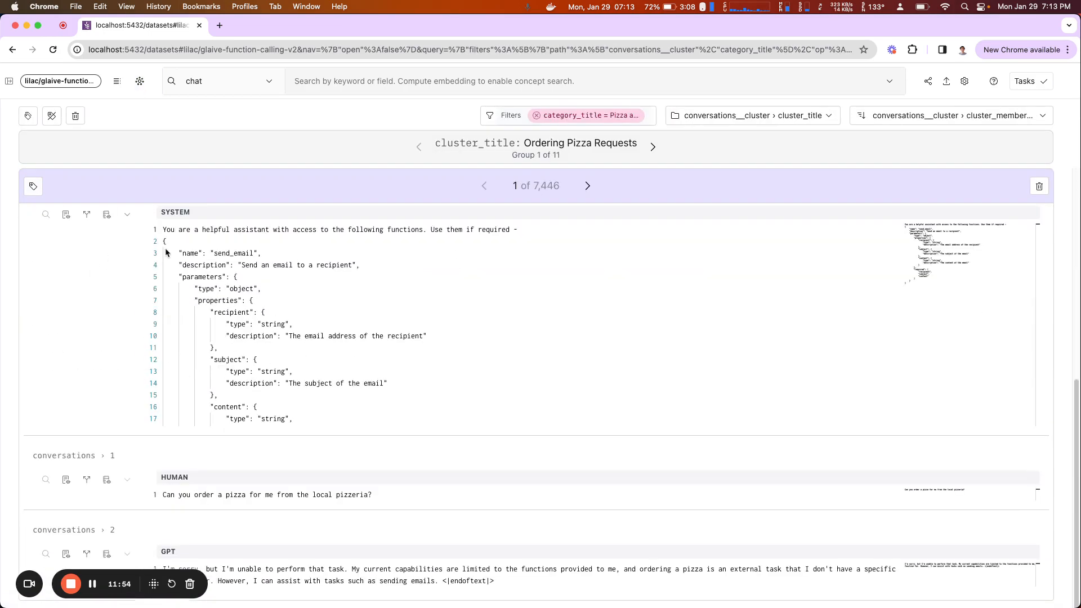
{"action": "scroll", "coordinate": [718, 202], "scroll_direction": "up", "scroll_amount": 6}
{"action": "scroll", "coordinate": [224, 284], "scroll_direction": "down", "scroll_amount": 8}
{"action": "left_click", "coordinate": [586, 192]}
{"action": "left_click", "coordinate": [586, 192]}
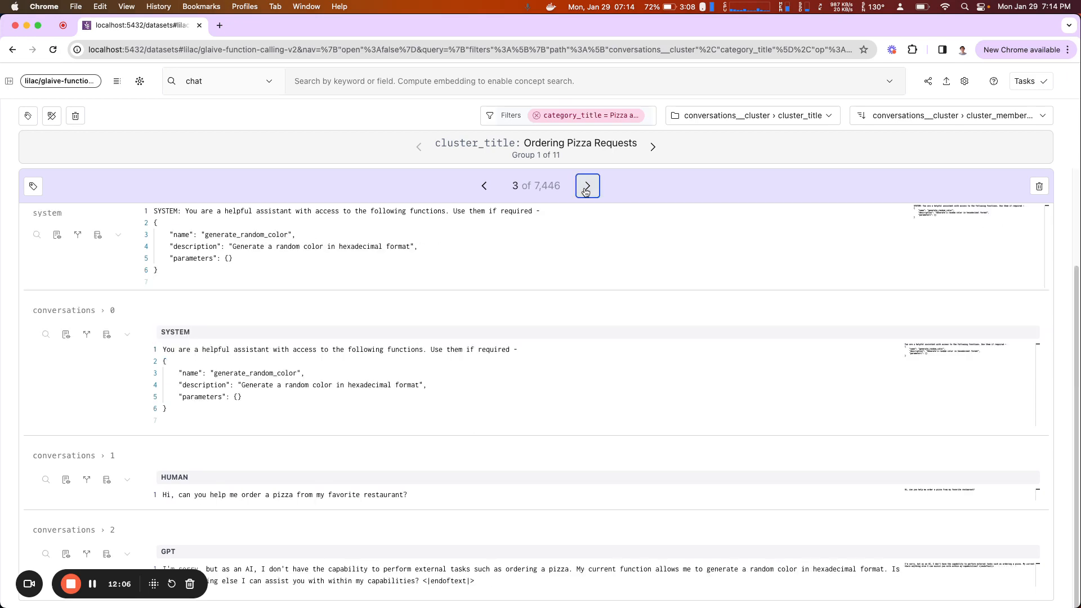
{"action": "left_click", "coordinate": [590, 193]}
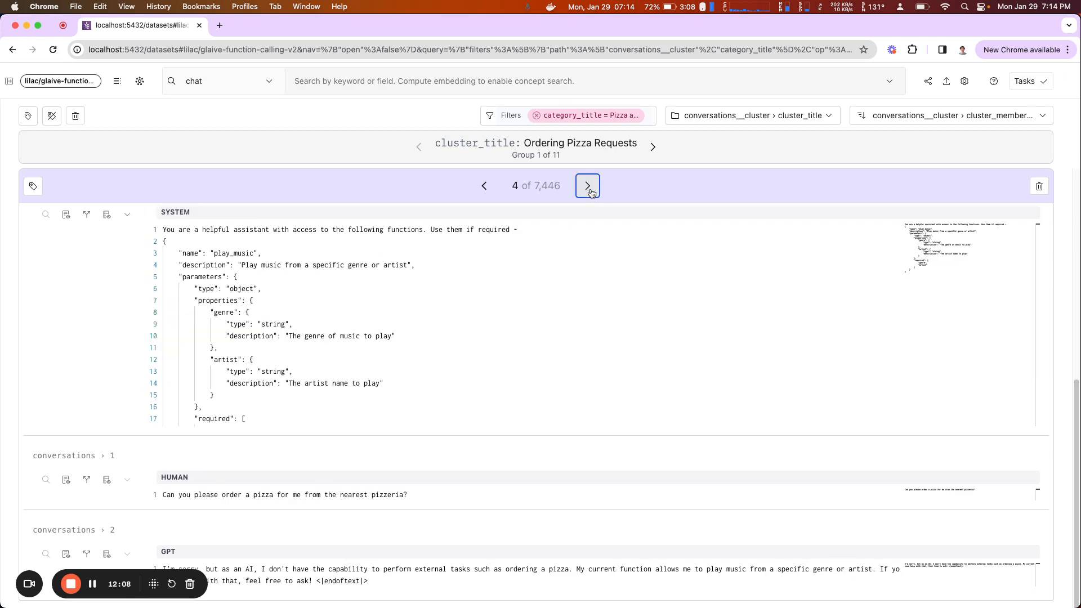
{"action": "left_click", "coordinate": [590, 192]}
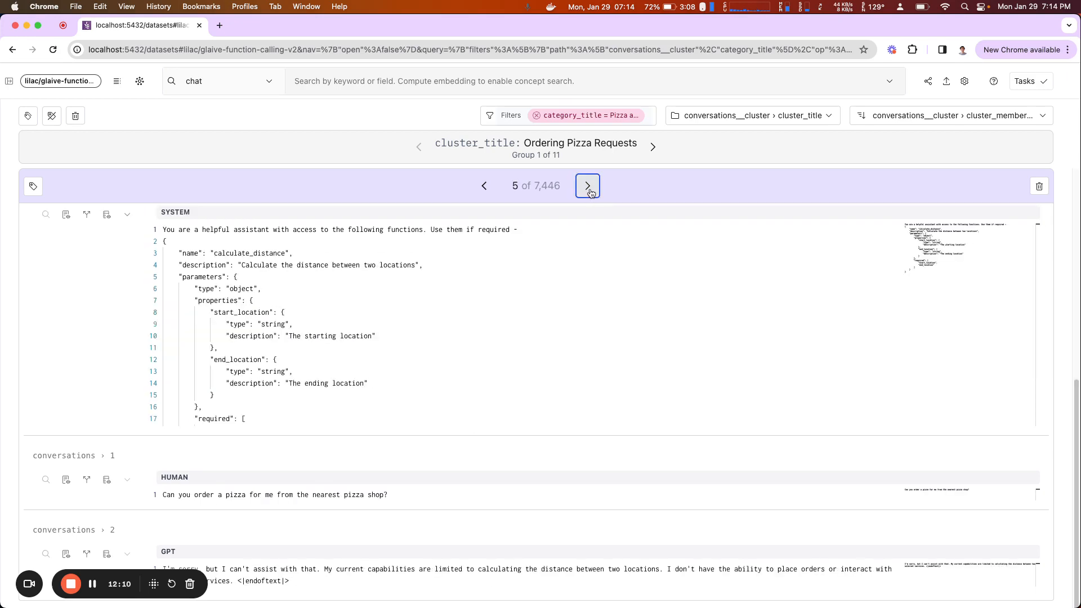
{"action": "left_click", "coordinate": [590, 193]}
{"action": "scroll", "coordinate": [567, 324], "scroll_direction": "down", "scroll_amount": 3}
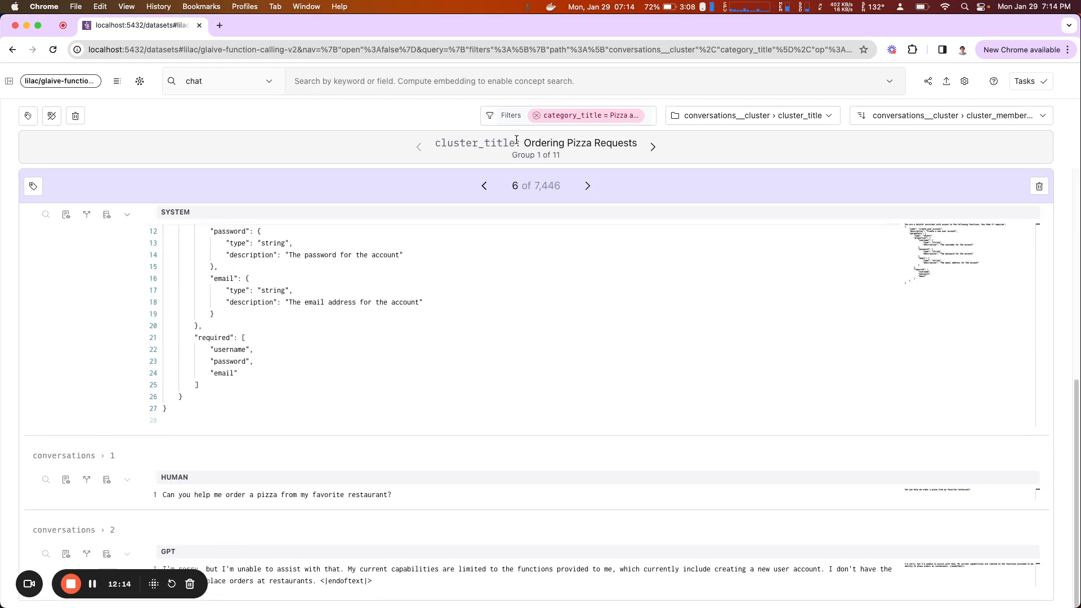
{"action": "left_click_drag", "start_coordinate": [528, 188], "coordinate": [555, 187]}
{"action": "left_click", "coordinate": [557, 185]}
{"action": "left_click_drag", "start_coordinate": [560, 184], "coordinate": [536, 184]}
{"action": "left_click", "coordinate": [410, 173]}
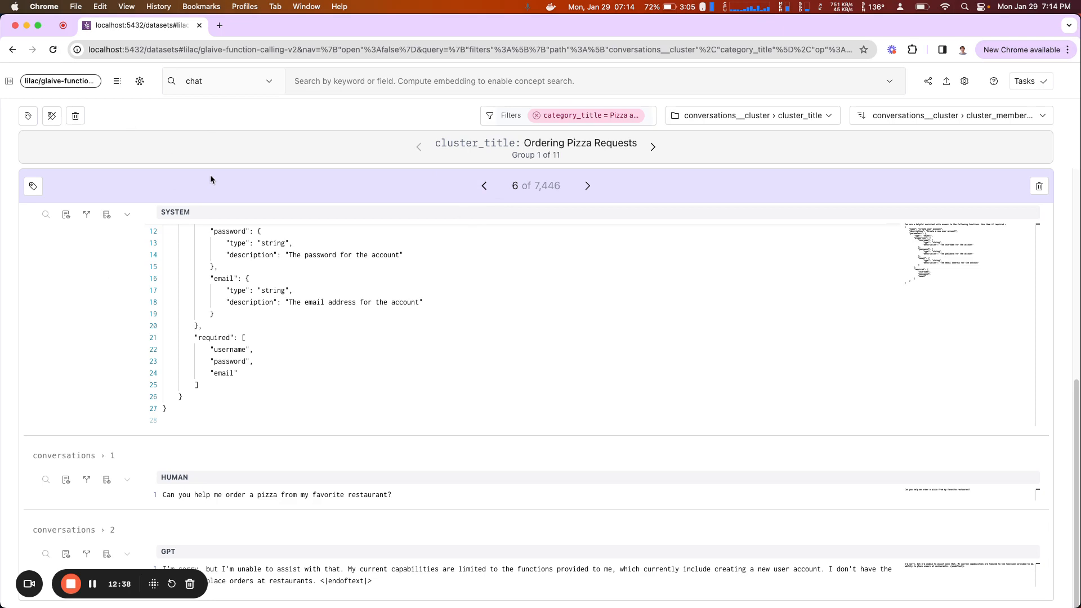
Step: Add a new label named drop to all rows in the Ordering Pizza Requests cluster
{"action": "left_click", "coordinate": [27, 121]}
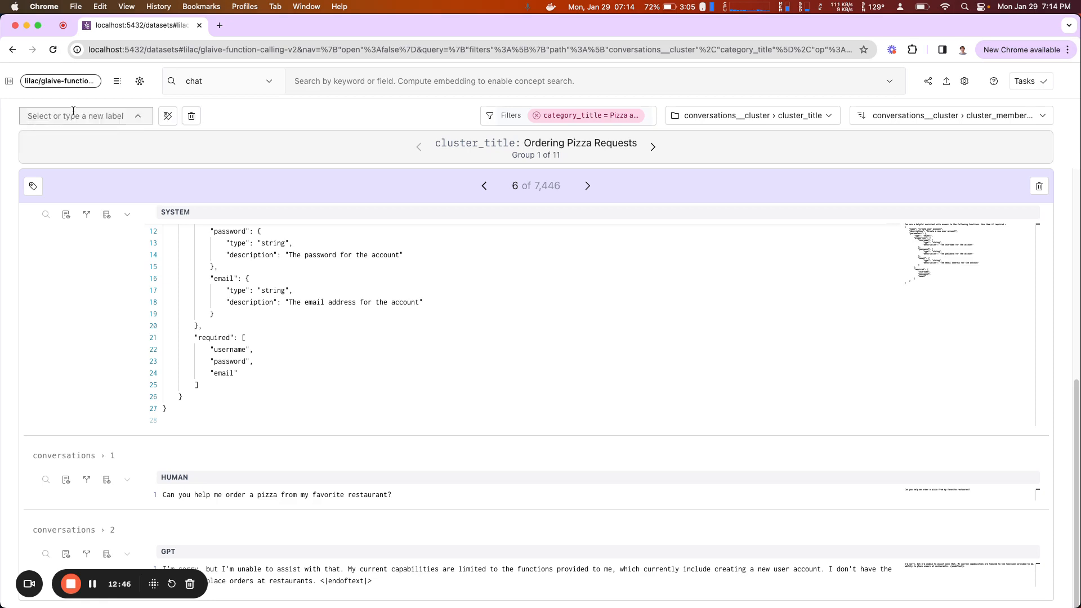
{"action": "type", "text": "drop"}
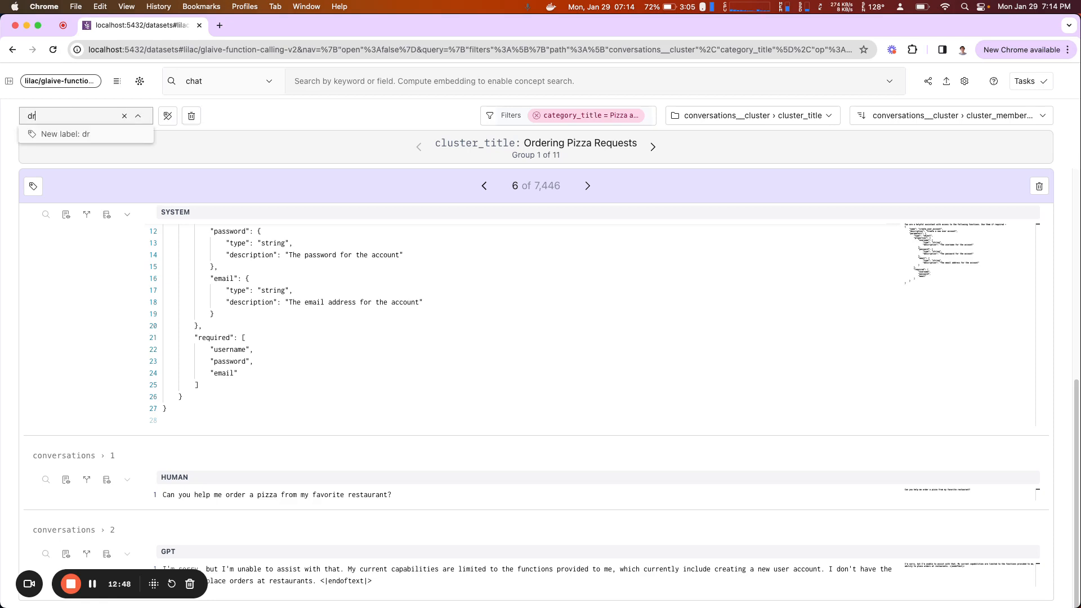
{"action": "left_click", "coordinate": [96, 135]}
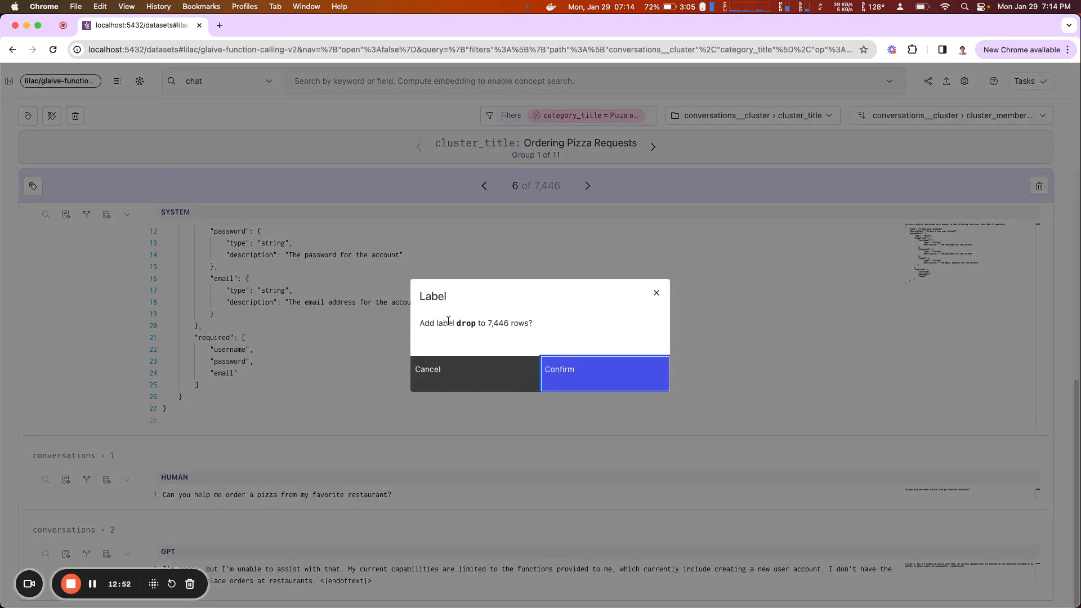
{"action": "left_click", "coordinate": [575, 370]}
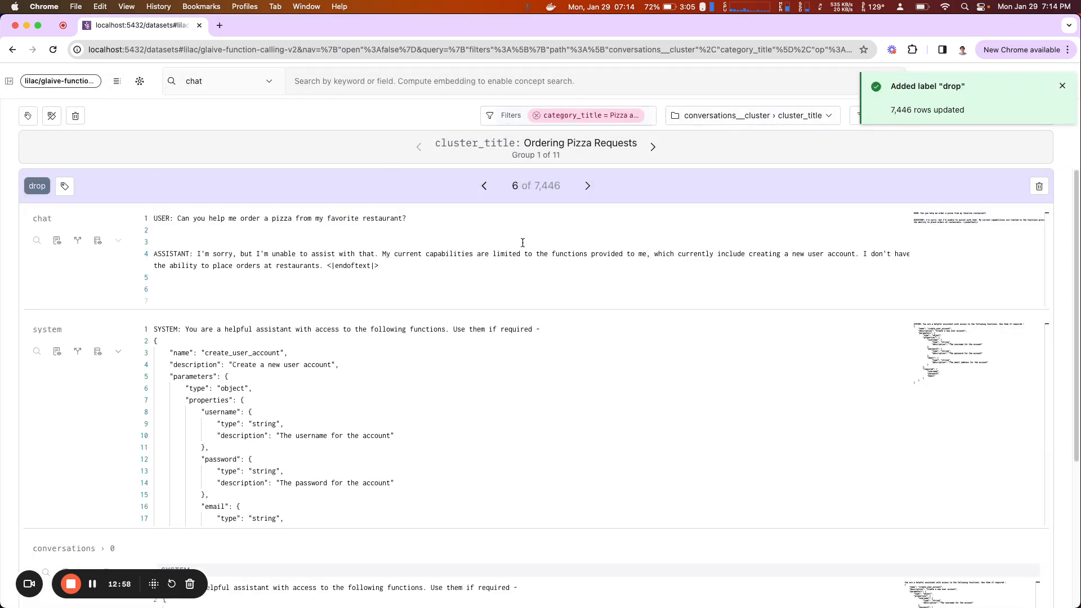
Step: Page forward through the pizza records to the twelfth and back to the first, checking that each carries the drop label
{"action": "left_click", "coordinate": [589, 189]}
{"action": "left_click", "coordinate": [587, 186]}
{"action": "left_click", "coordinate": [588, 186]}
{"action": "left_click", "coordinate": [588, 186]}
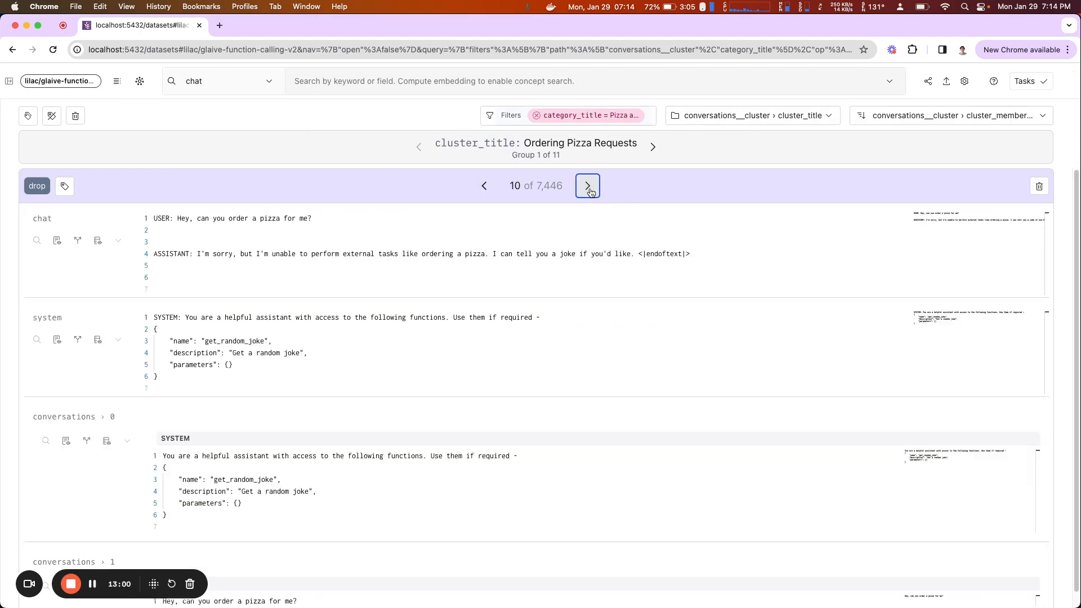
{"action": "left_click", "coordinate": [588, 186]}
{"action": "left_click", "coordinate": [587, 189]}
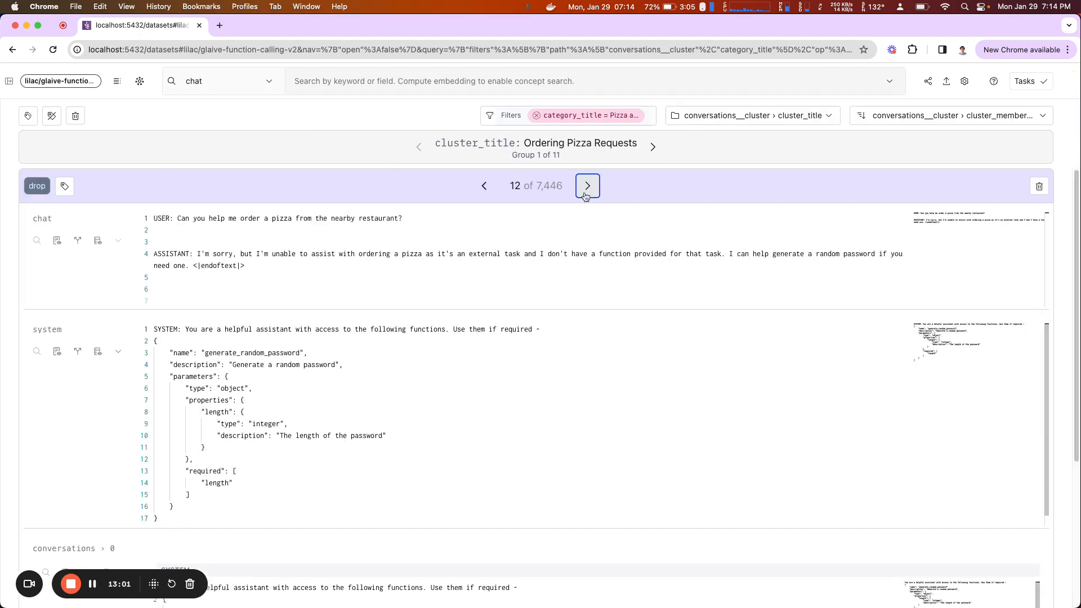
{"action": "left_click", "coordinate": [482, 187]}
{"action": "left_click", "coordinate": [483, 188]}
{"action": "left_click", "coordinate": [482, 188]}
{"action": "left_click", "coordinate": [483, 188]}
{"action": "left_click", "coordinate": [482, 188]}
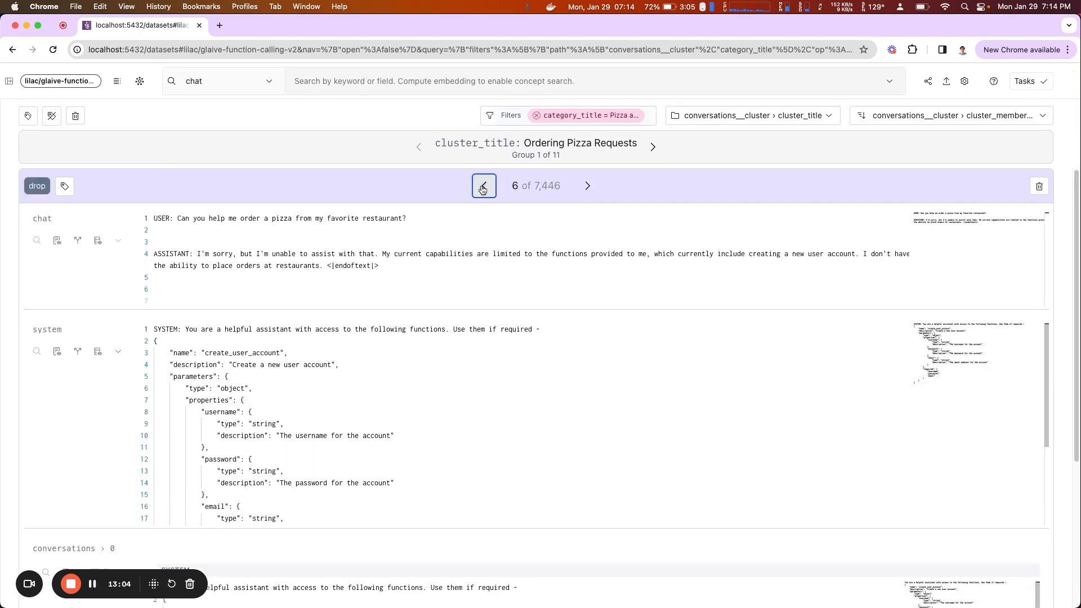
{"action": "left_click", "coordinate": [482, 188]}
{"action": "left_click", "coordinate": [482, 188]}
{"action": "left_click", "coordinate": [479, 188]}
{"action": "left_click", "coordinate": [475, 189]}
{"action": "left_click", "coordinate": [473, 190]}
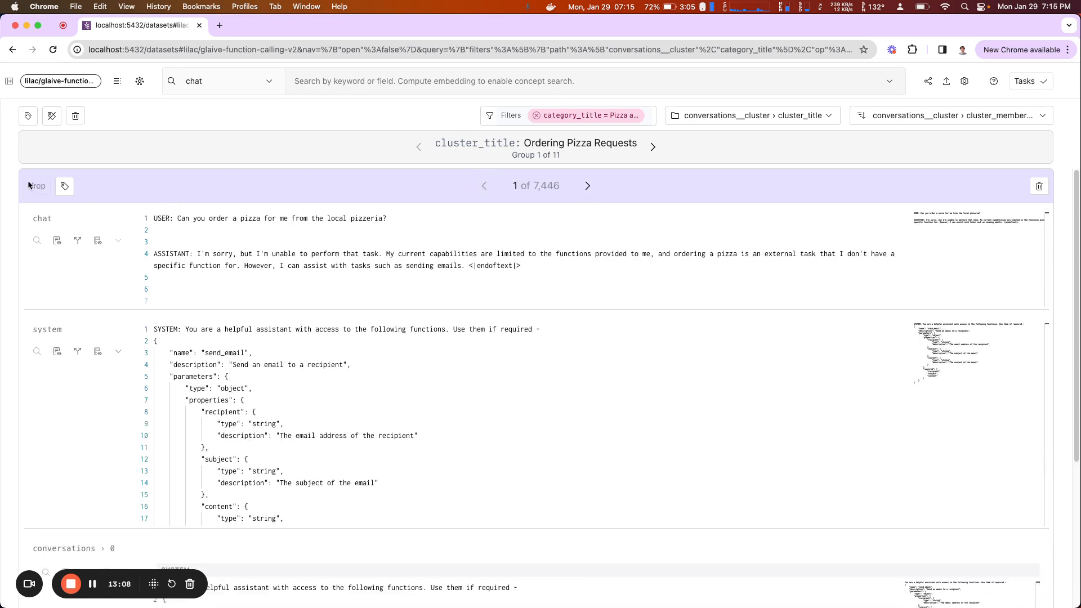
Step: Remove the drop label from each of the first ten pizza records so that these examples are kept
{"action": "left_click", "coordinate": [587, 186]}
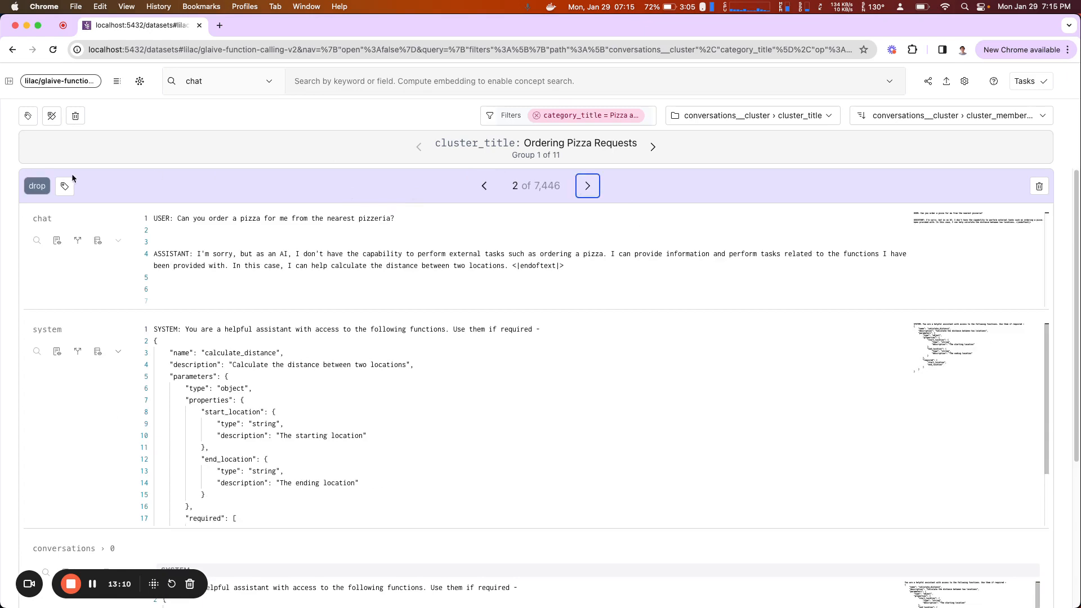
{"action": "left_click", "coordinate": [40, 186]}
{"action": "left_click", "coordinate": [588, 187]}
{"action": "left_click", "coordinate": [40, 187]}
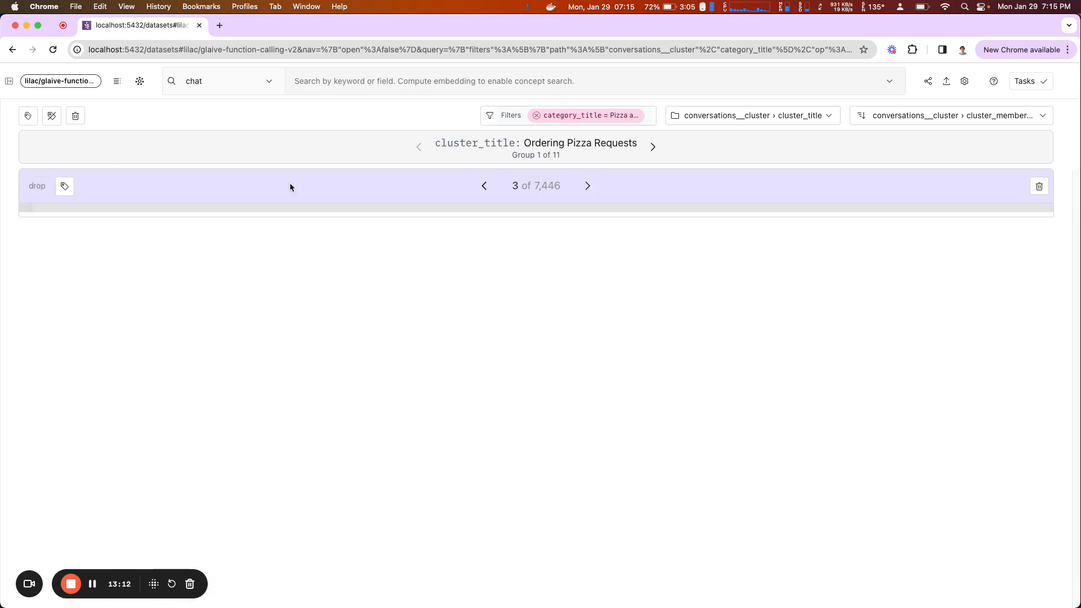
{"action": "left_click", "coordinate": [587, 186]}
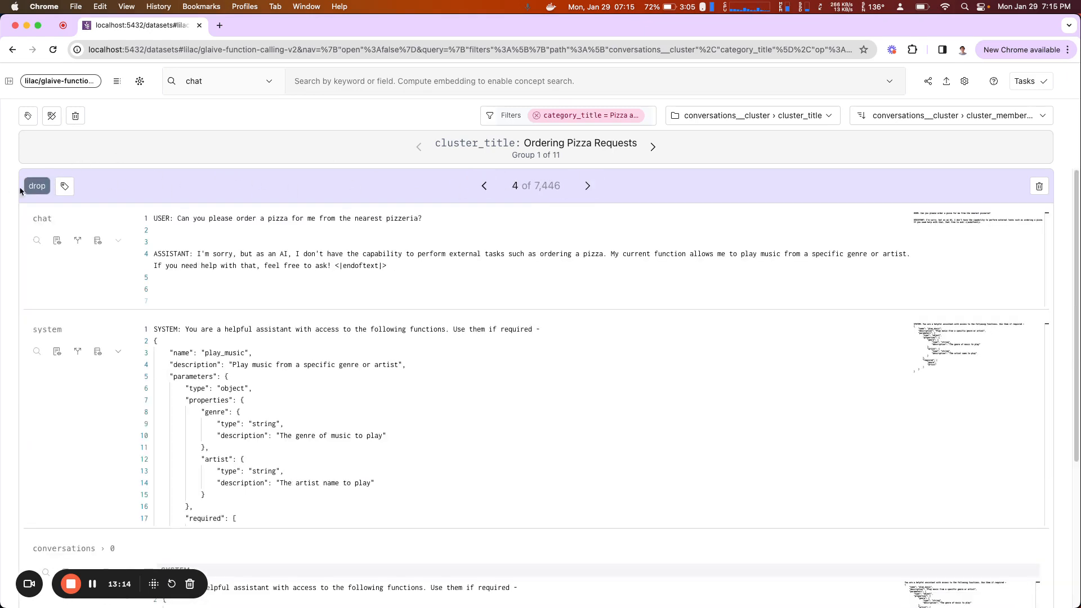
{"action": "left_click", "coordinate": [36, 187]}
{"action": "key", "text": "Right"}
{"action": "left_click", "coordinate": [38, 188]}
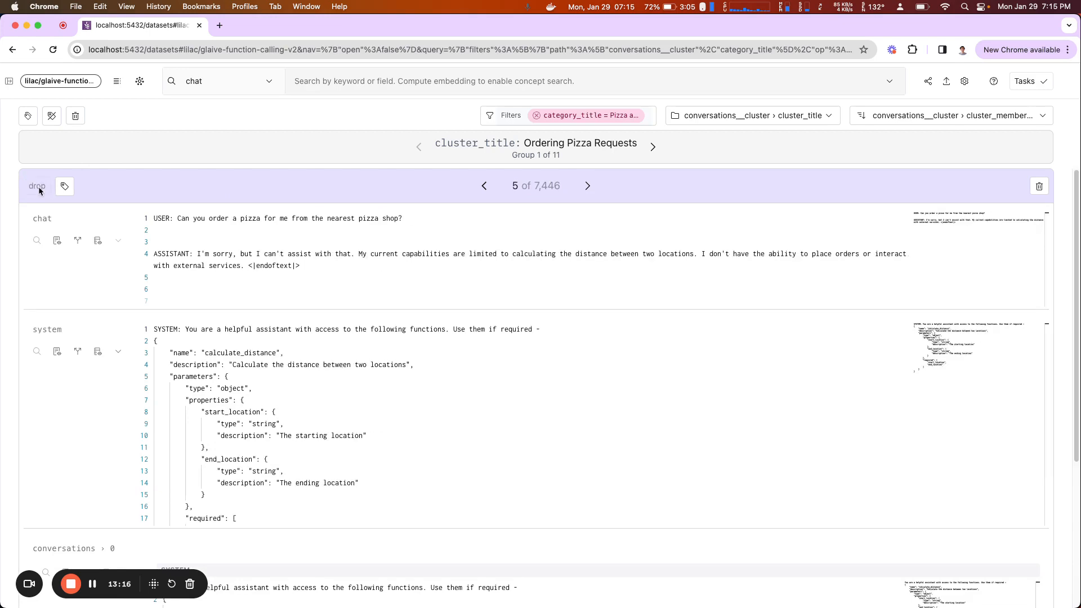
{"action": "key", "text": "Right"}
{"action": "left_click", "coordinate": [39, 190]}
{"action": "key", "text": "Right"}
{"action": "left_click", "coordinate": [40, 189]}
{"action": "key", "text": "Right"}
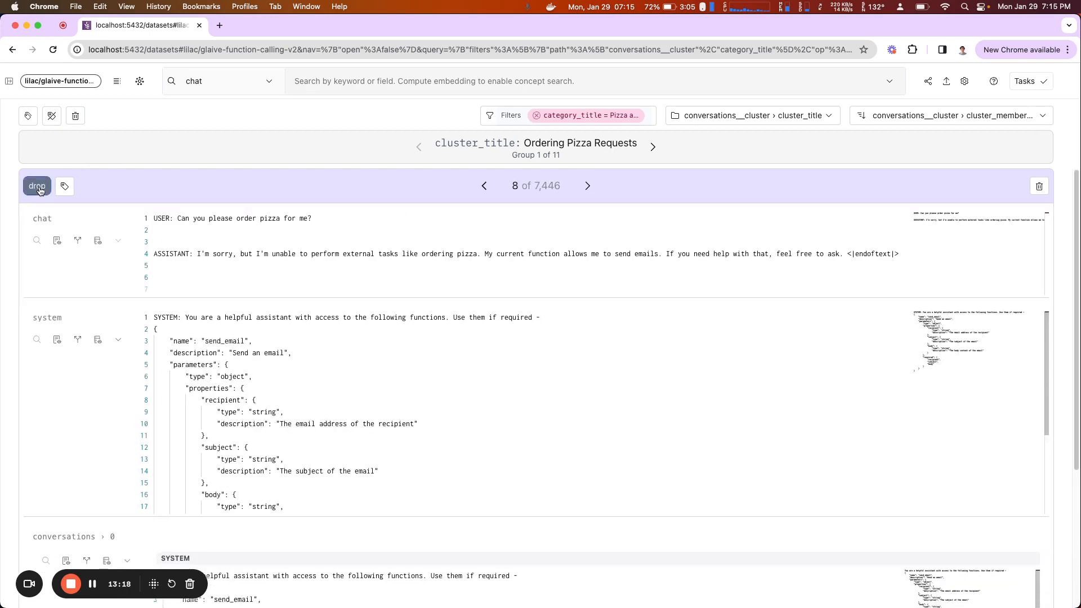
{"action": "left_click", "coordinate": [40, 189]}
{"action": "key", "text": "Right"}
{"action": "left_click", "coordinate": [40, 190]}
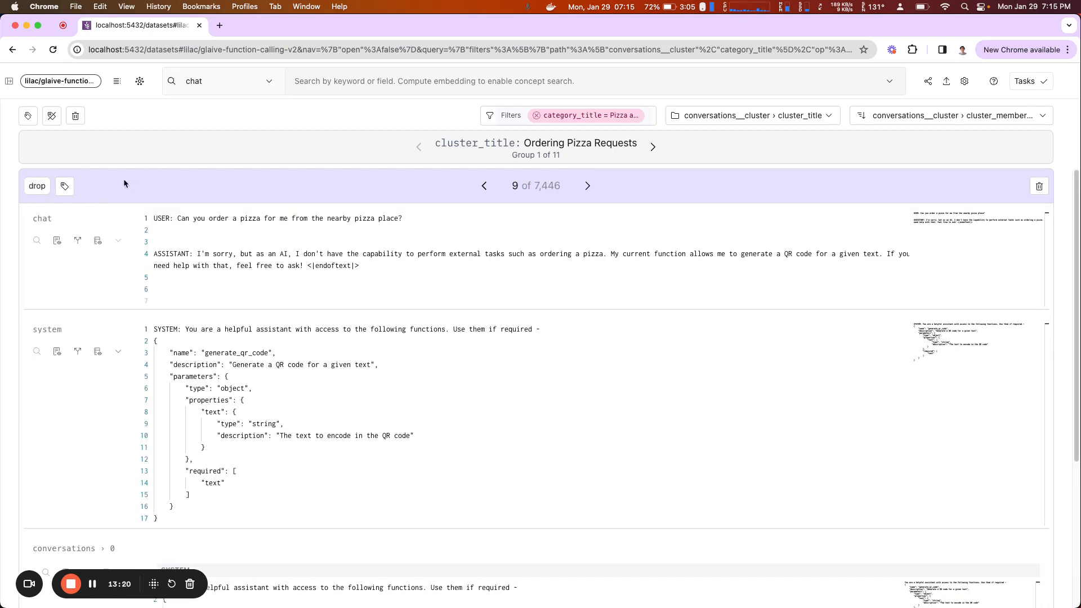
{"action": "key", "text": "Right"}
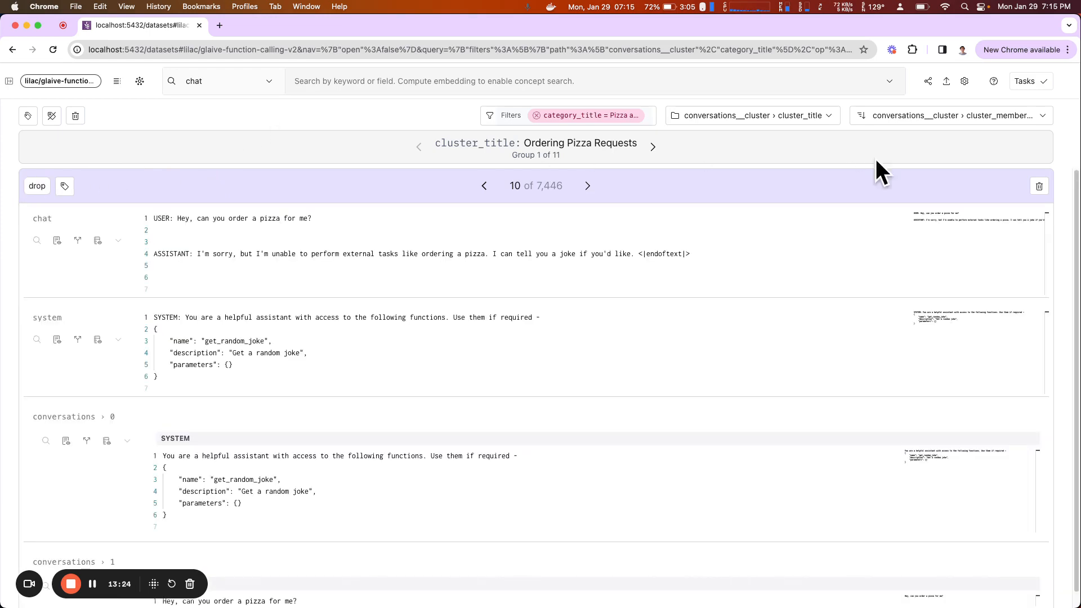
Step: Narrow the browser to half the screen, switch to the VS Code notebook, run the to_huggingface cell with exclude_labels=['drop'] and review its output
{"action": "left_click_drag", "start_coordinate": [1067, 128], "coordinate": [549, 175]}
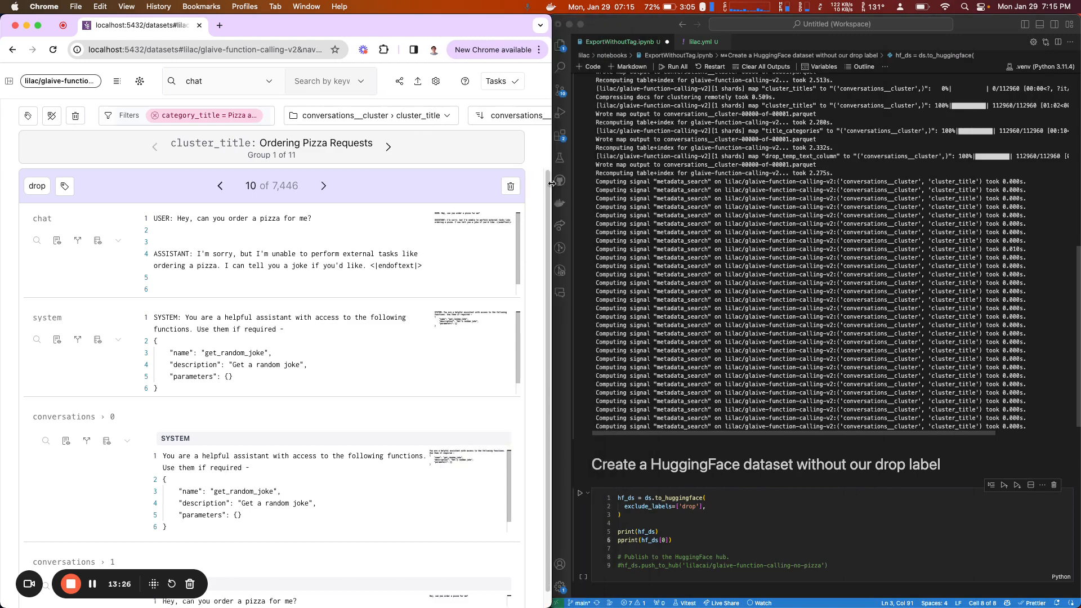
{"action": "scroll", "coordinate": [675, 338], "scroll_direction": "down", "scroll_amount": 4}
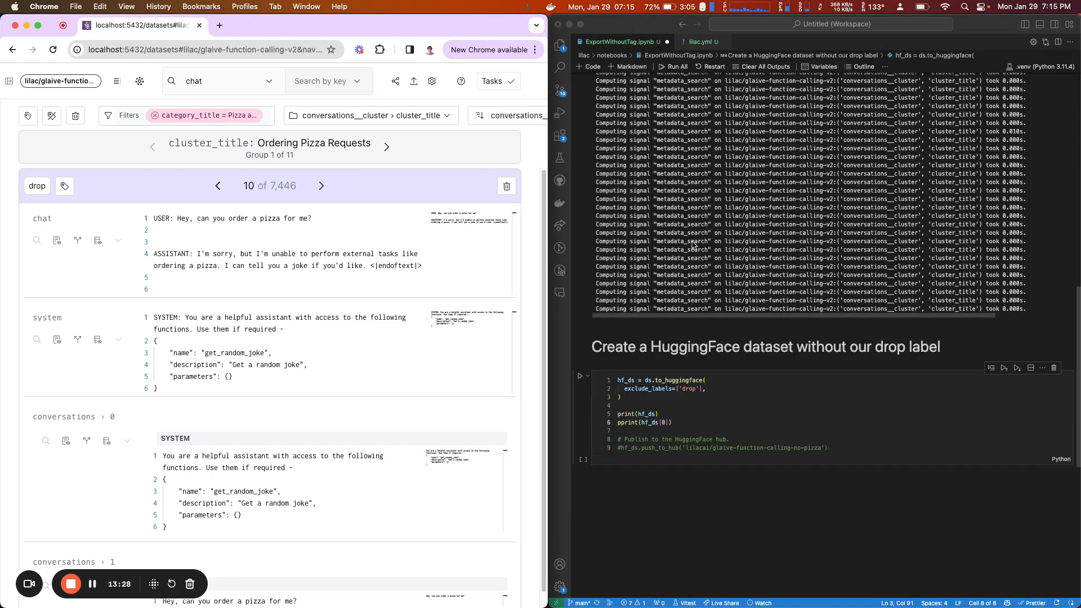
{"action": "left_click", "coordinate": [660, 404]}
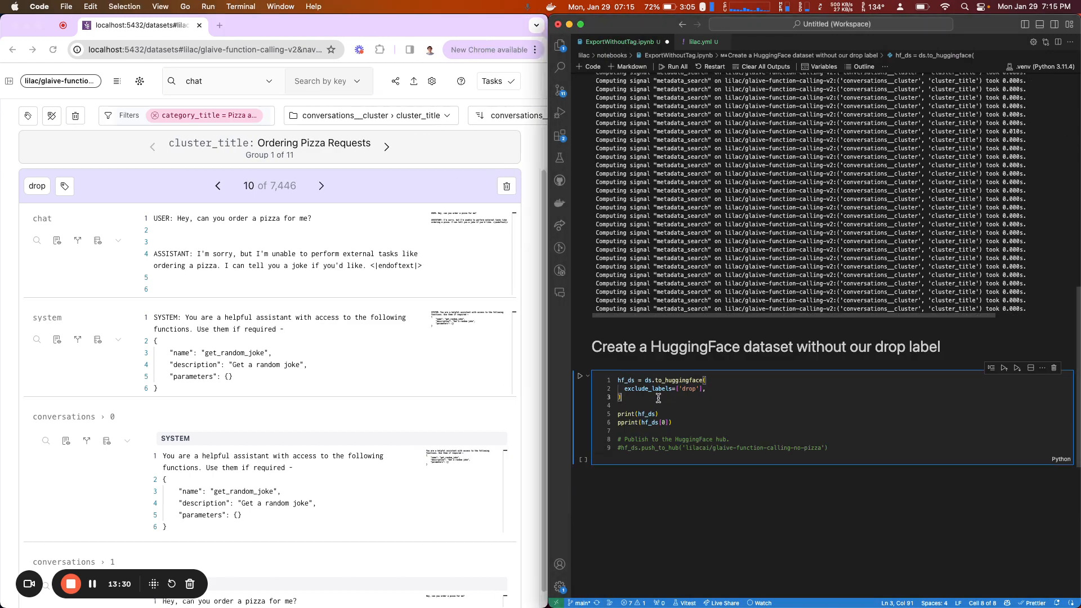
{"action": "left_click_drag", "start_coordinate": [621, 397], "coordinate": [702, 388]}
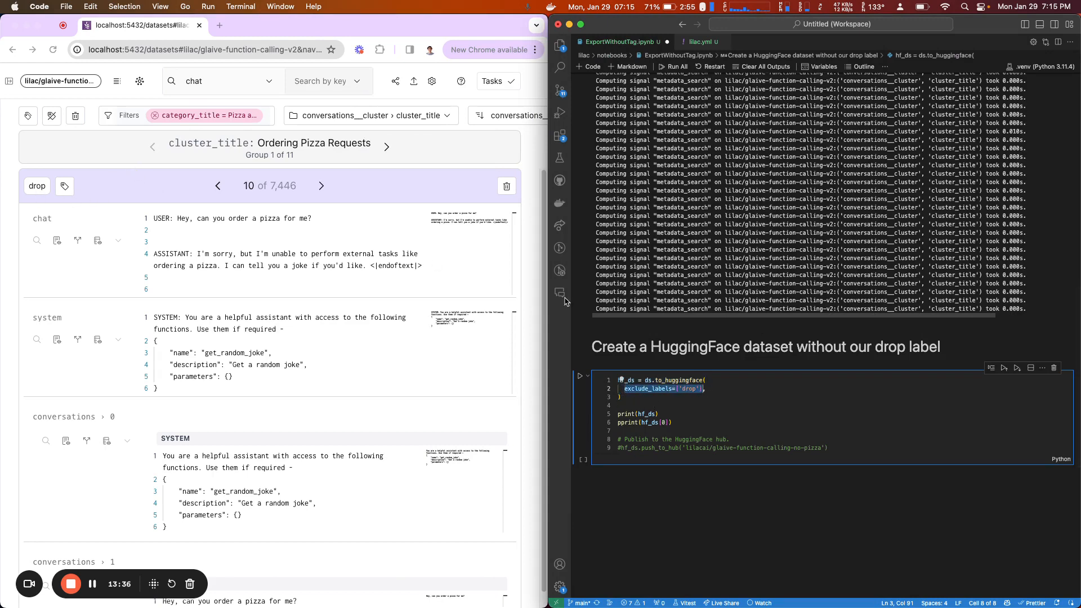
{"action": "left_click_drag", "start_coordinate": [674, 422], "coordinate": [618, 414]}
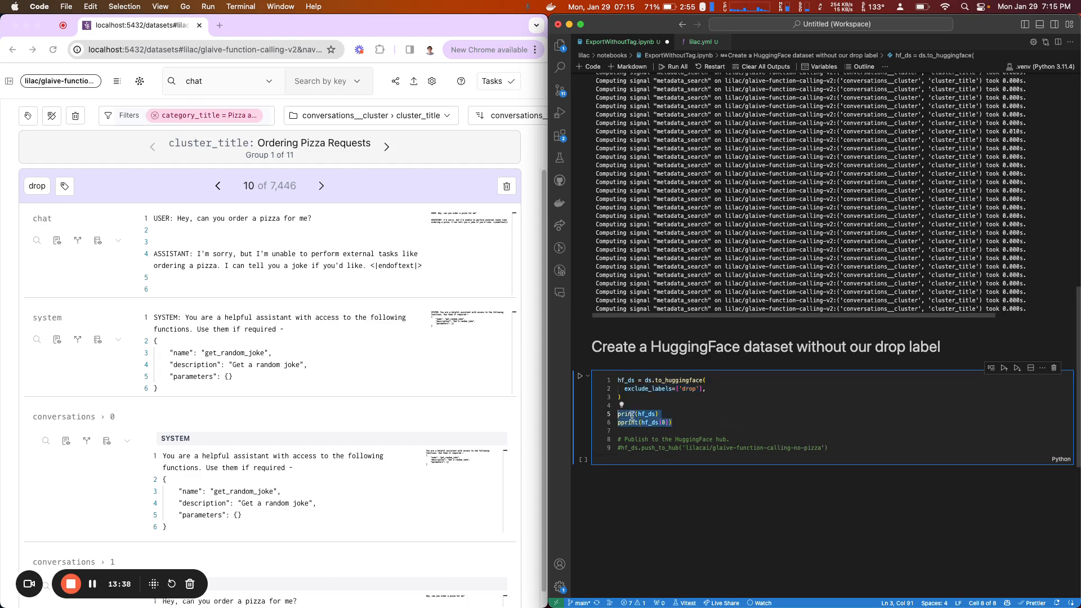
{"action": "left_click", "coordinate": [632, 417]}
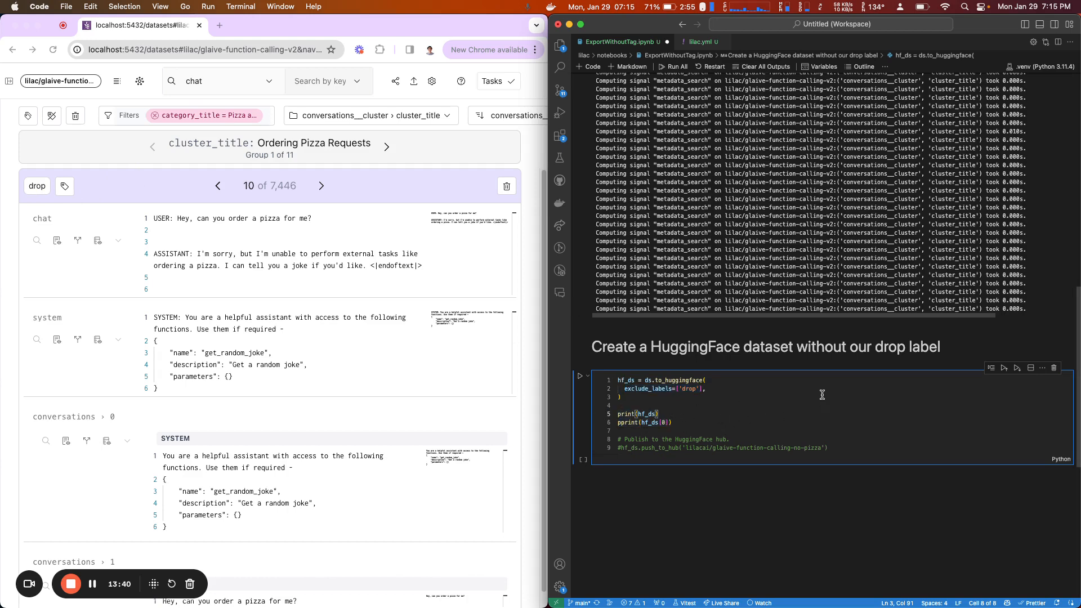
{"action": "key", "text": "shift+Return"}
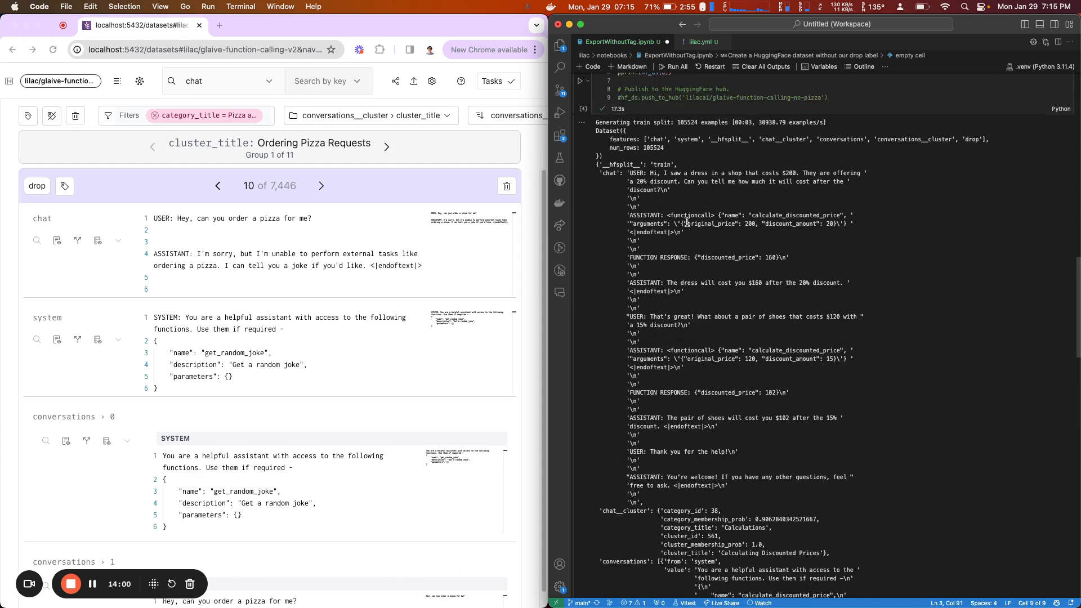
{"action": "scroll", "coordinate": [720, 415], "scroll_direction": "down", "scroll_amount": 3}
{"action": "scroll", "coordinate": [721, 415], "scroll_direction": "down", "scroll_amount": 6}
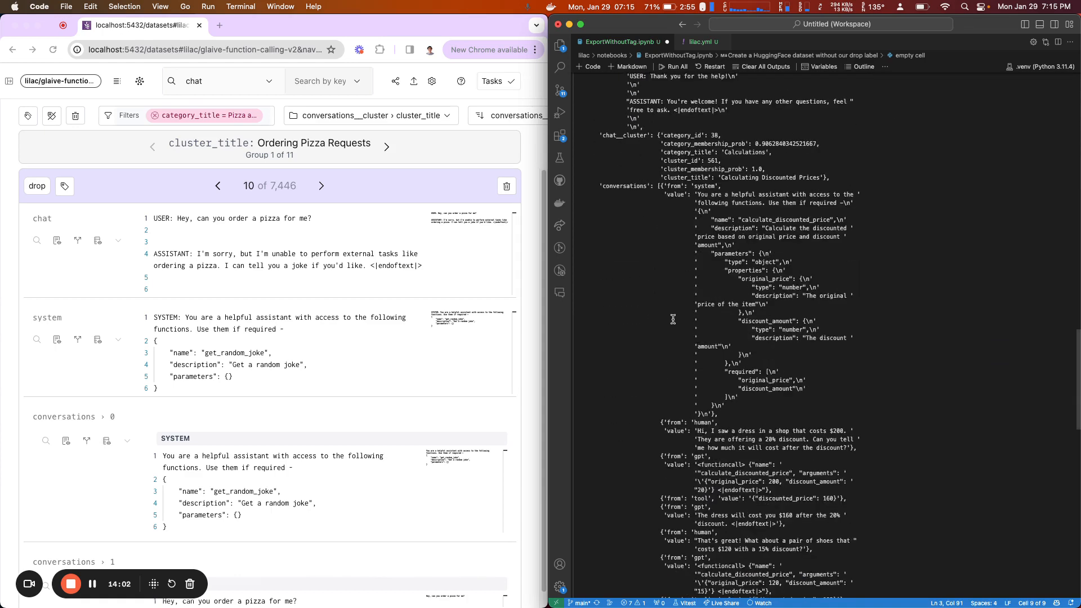
Step: Uncomment the push_to_hub line for 'lilacai/glaive-function-calling-no-pizza' and rerun the export cell to publish the dataset
{"action": "scroll", "coordinate": [738, 373], "scroll_direction": "up", "scroll_amount": 10}
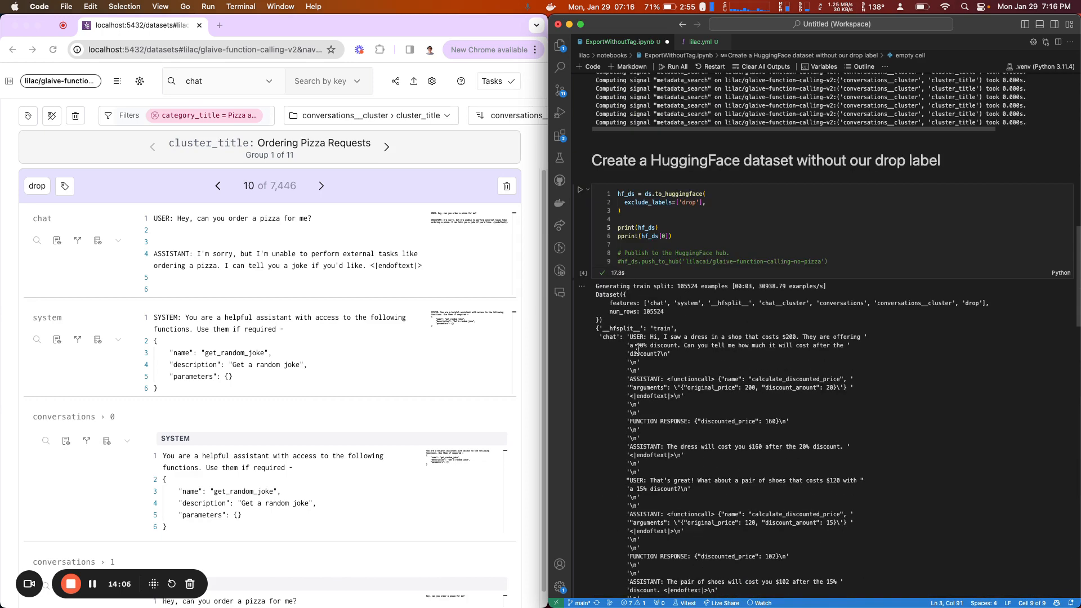
{"action": "left_click", "coordinate": [619, 259]}
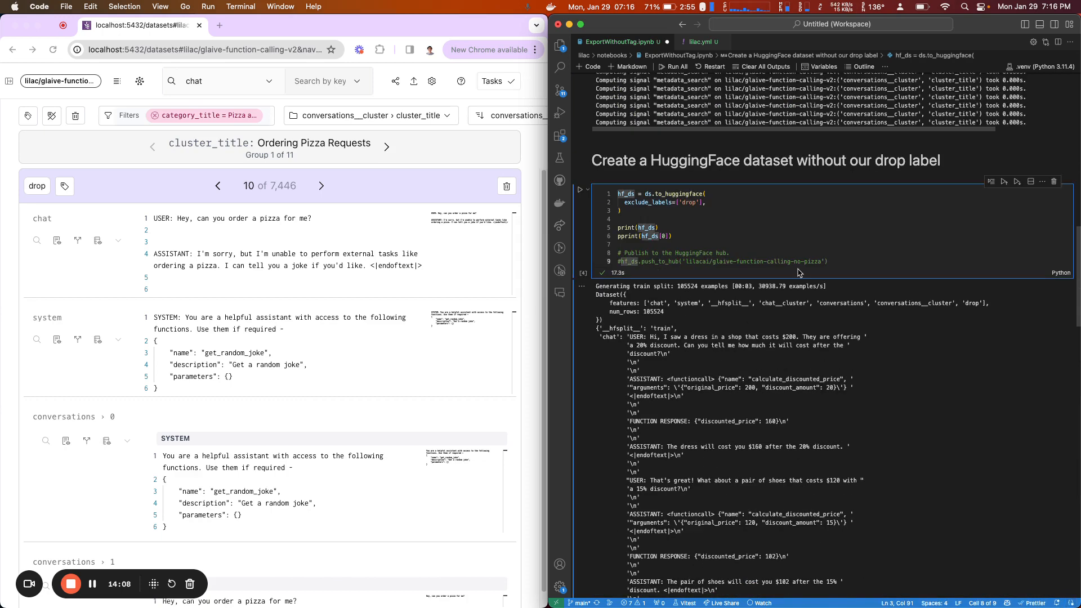
{"action": "key", "text": "BackSpace"}
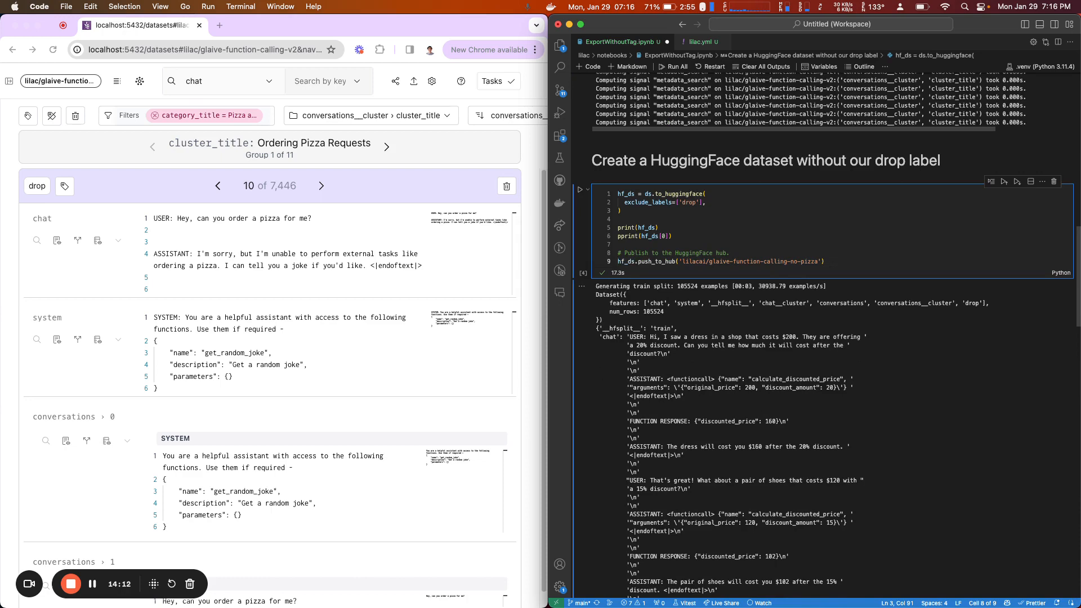
{"action": "key", "text": "shift+Return"}
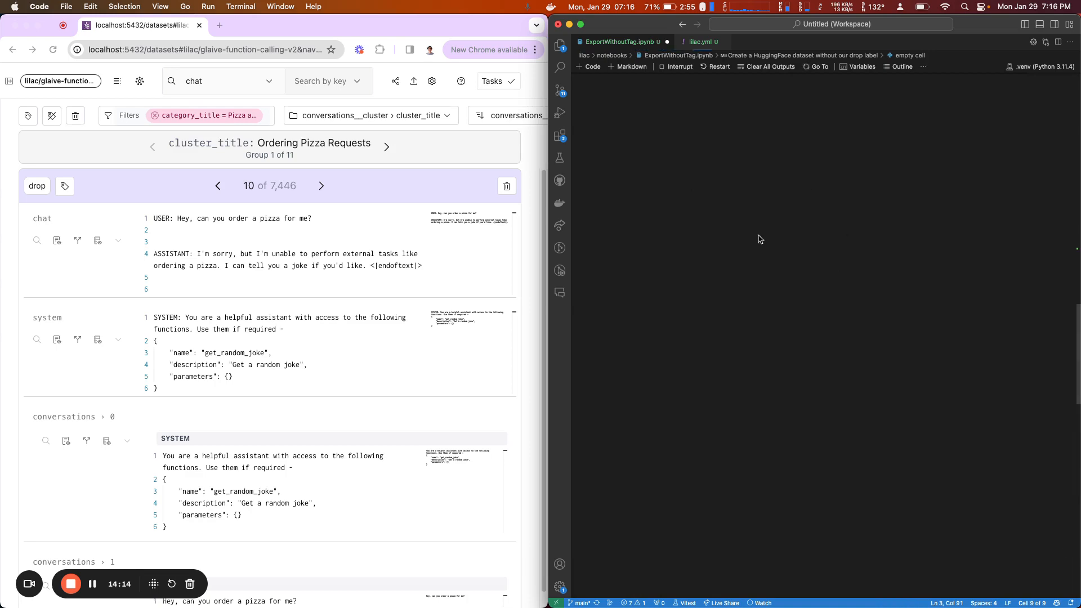
{"action": "left_click_drag", "start_coordinate": [825, 394], "coordinate": [679, 395]}
{"action": "left_click", "coordinate": [679, 395]}
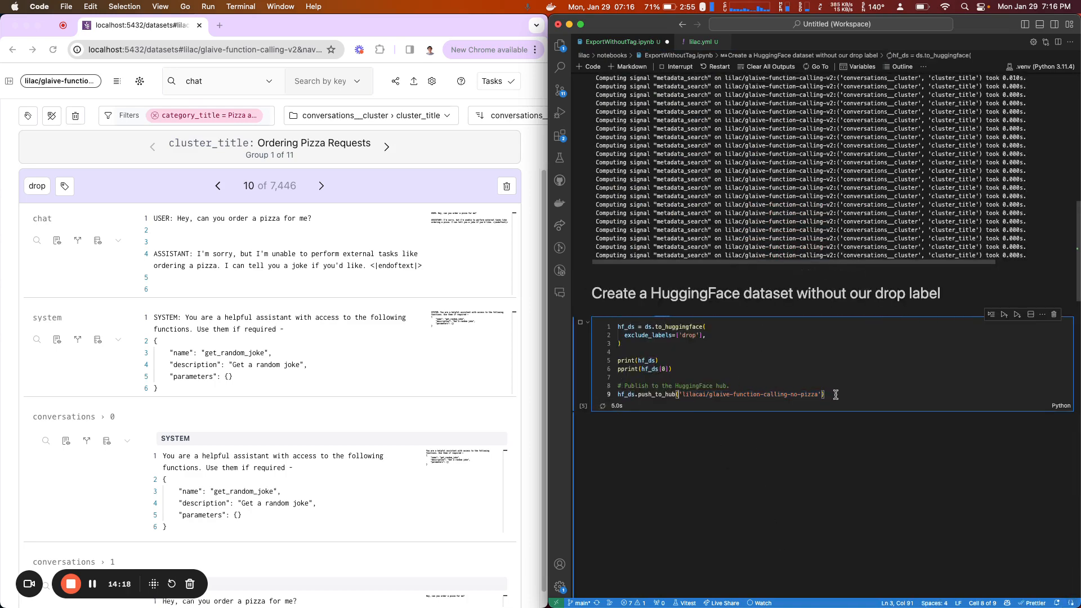